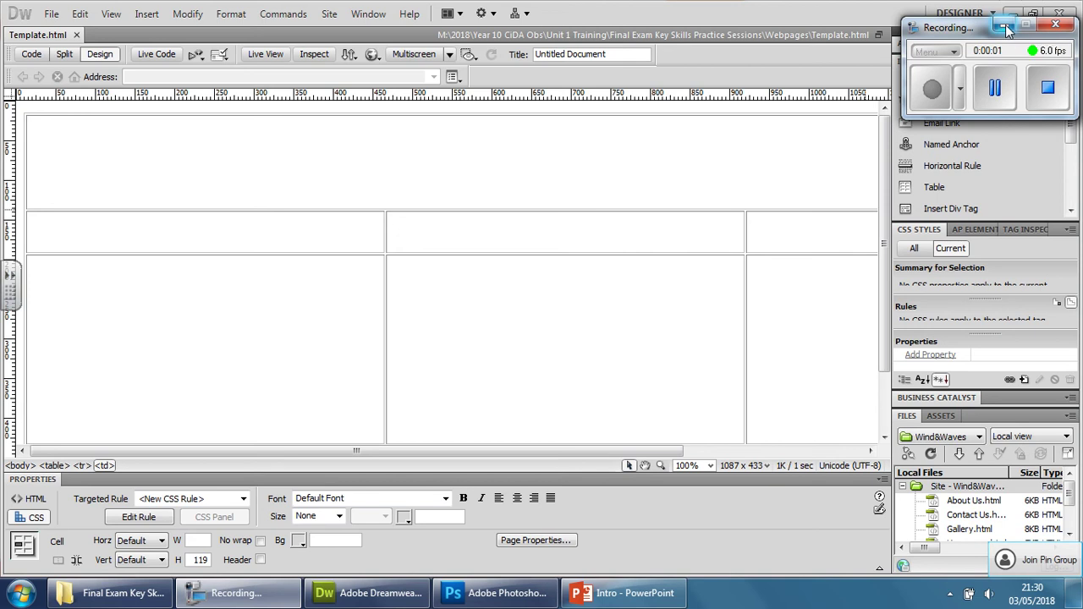
Step: Review the Template and table step on the lesson slides, then hide them
left_click(1007, 28)
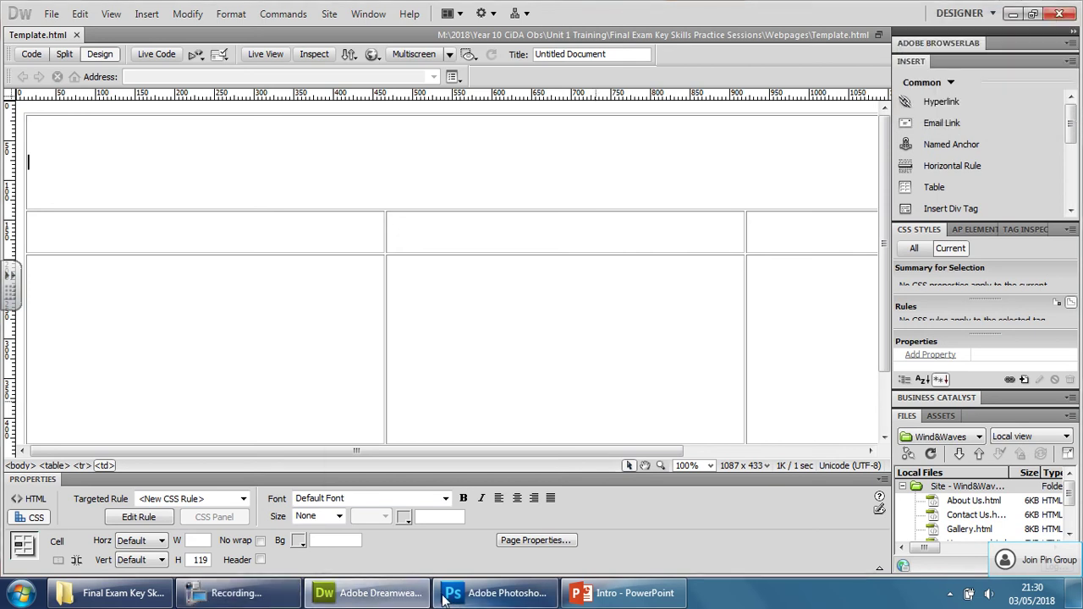
left_click(626, 592)
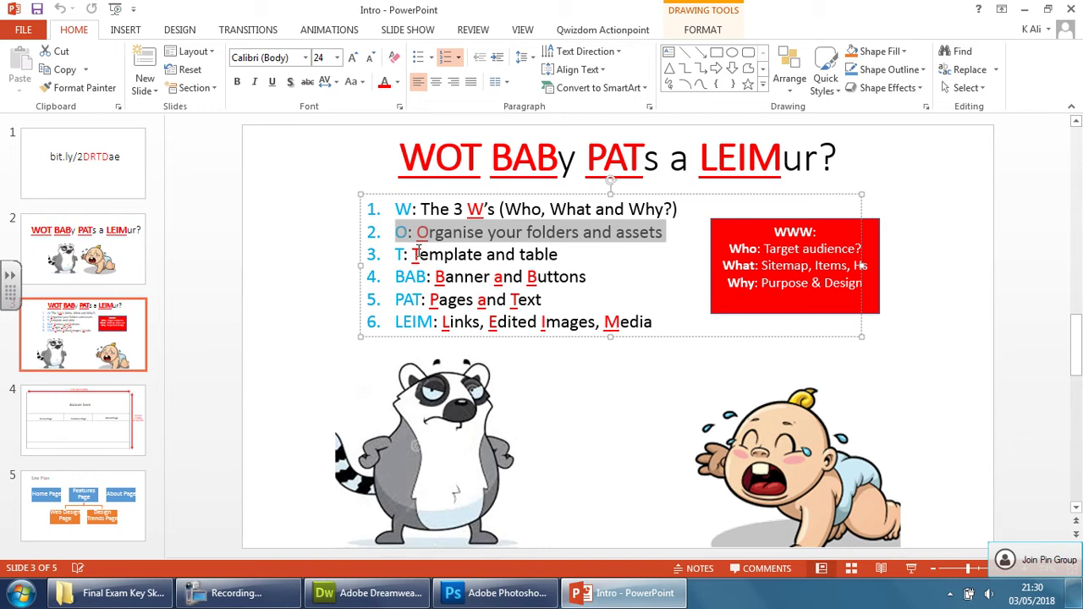
left_click_drag(395, 254, 563, 258)
left_click(569, 278)
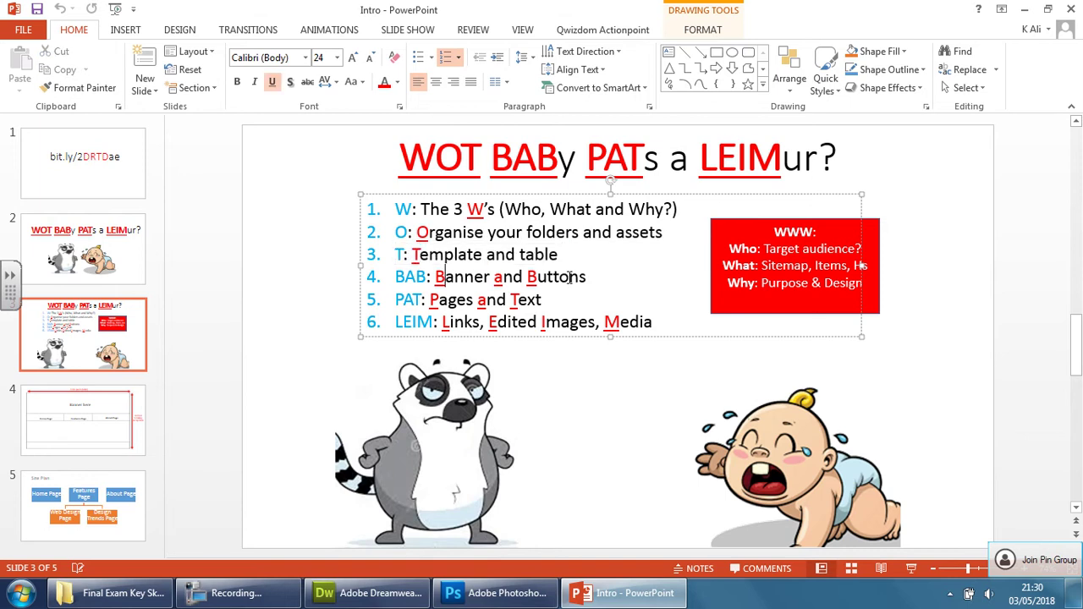
left_click(1025, 9)
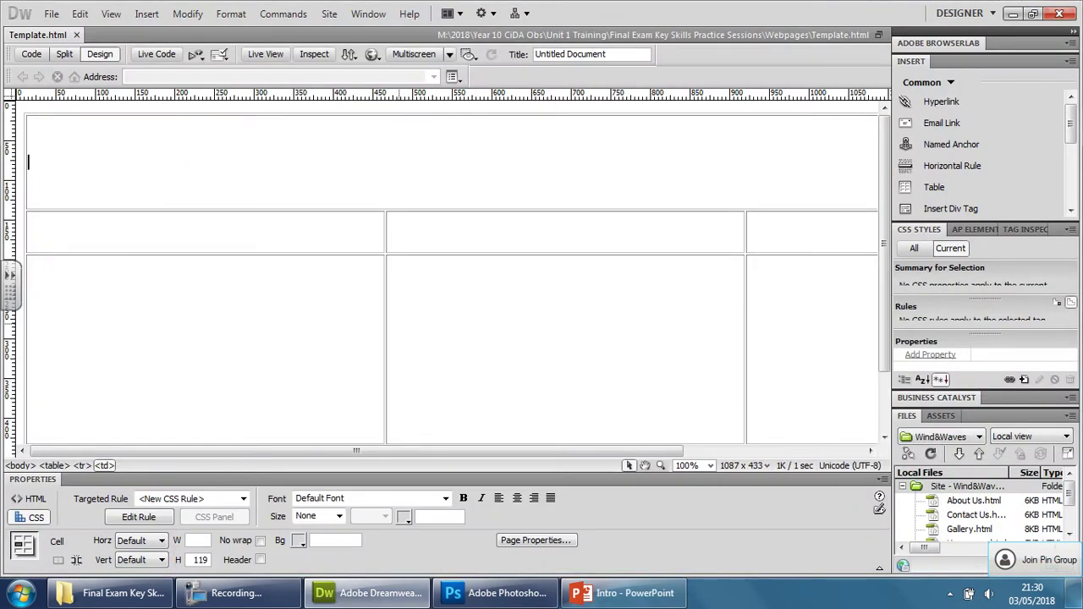
Step: Check the LOGO and IMAGE_1 details in the Assets folder, then minimize Explorer
left_click(110, 592)
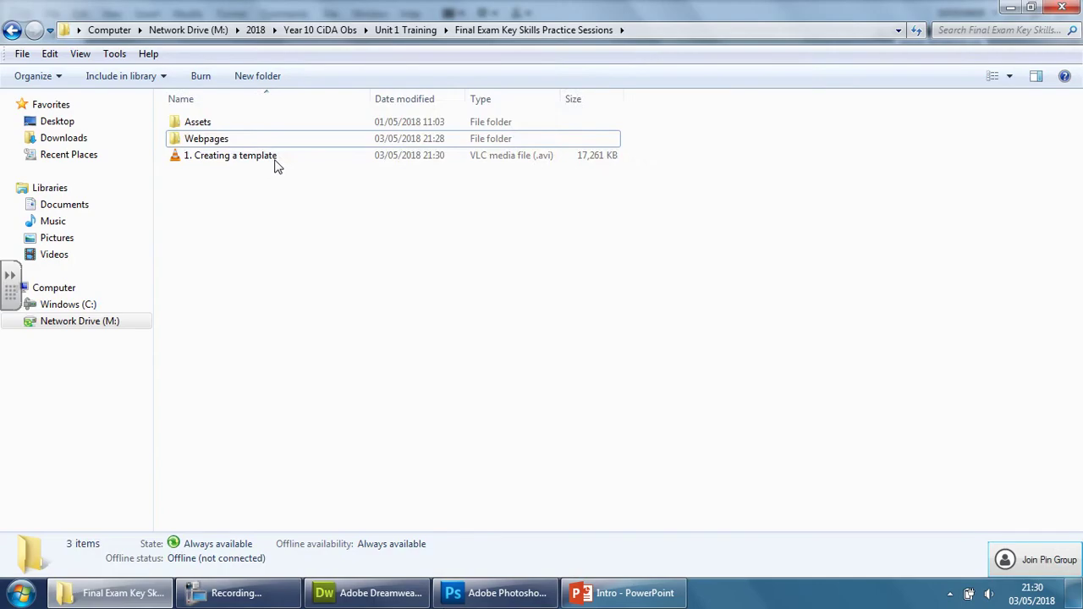
double_click(203, 122)
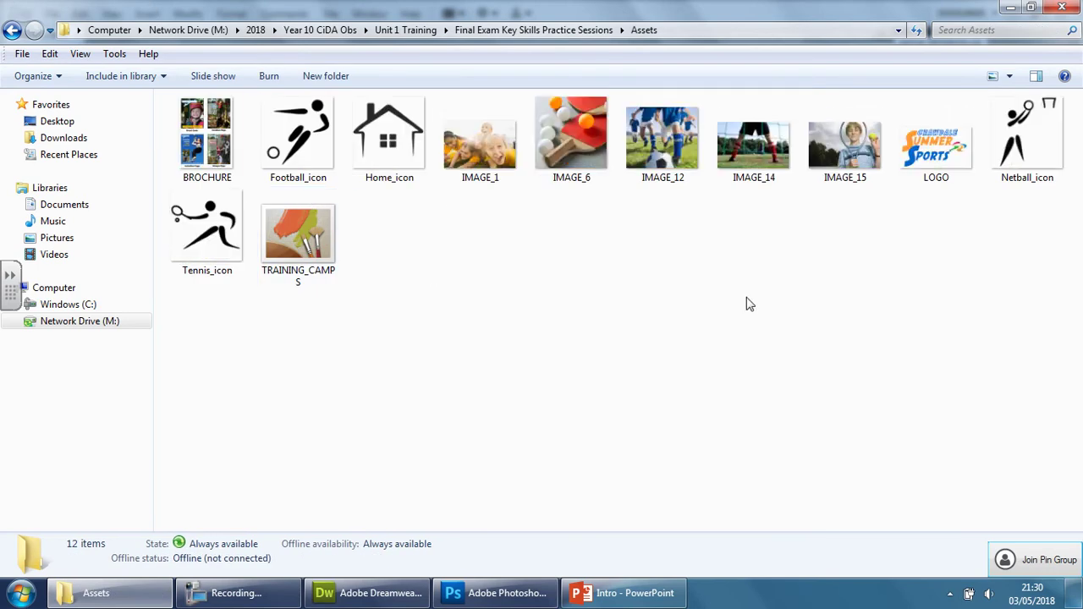
double_click(936, 144)
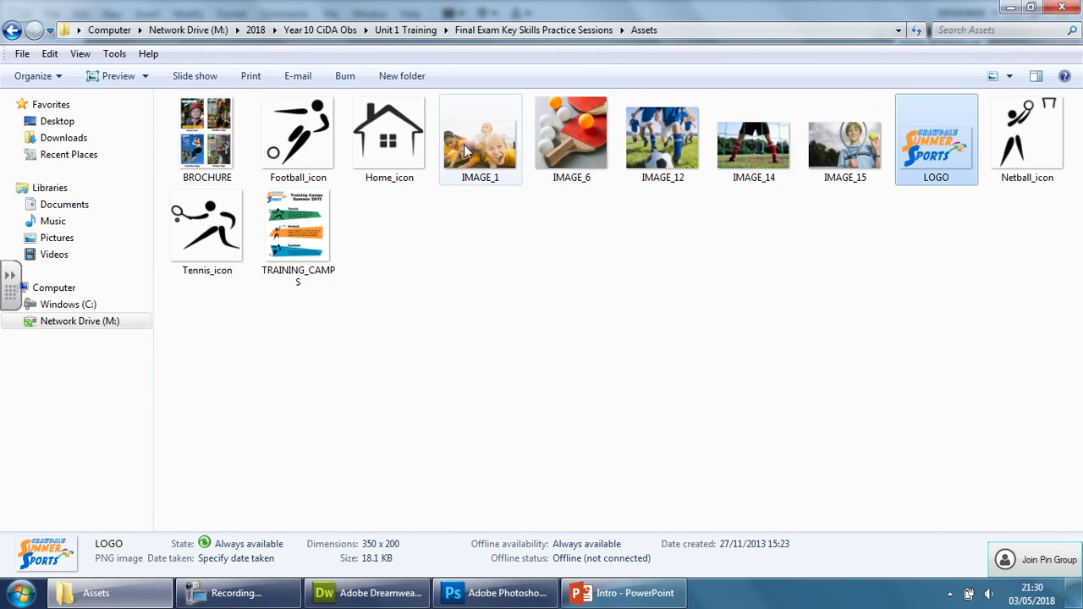
left_click(465, 151)
left_click(939, 163)
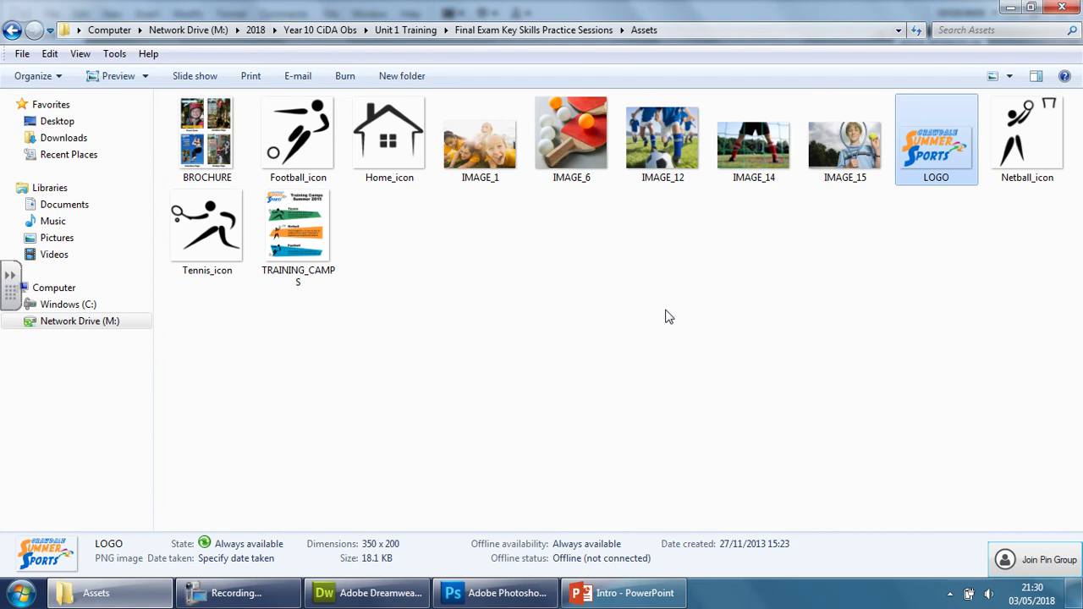
left_click(1011, 8)
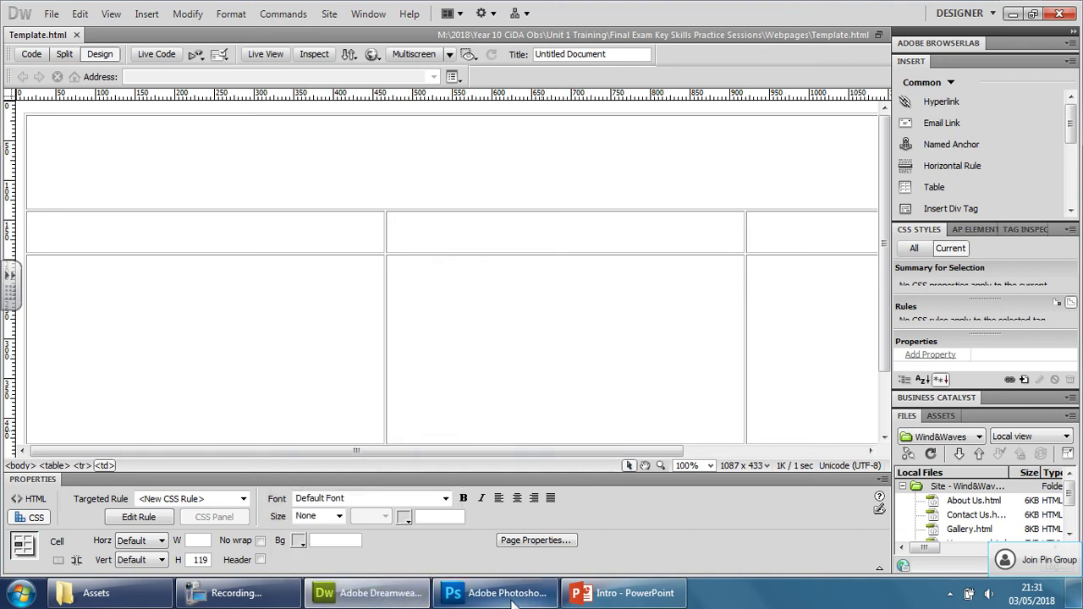
mouse_move(498, 593)
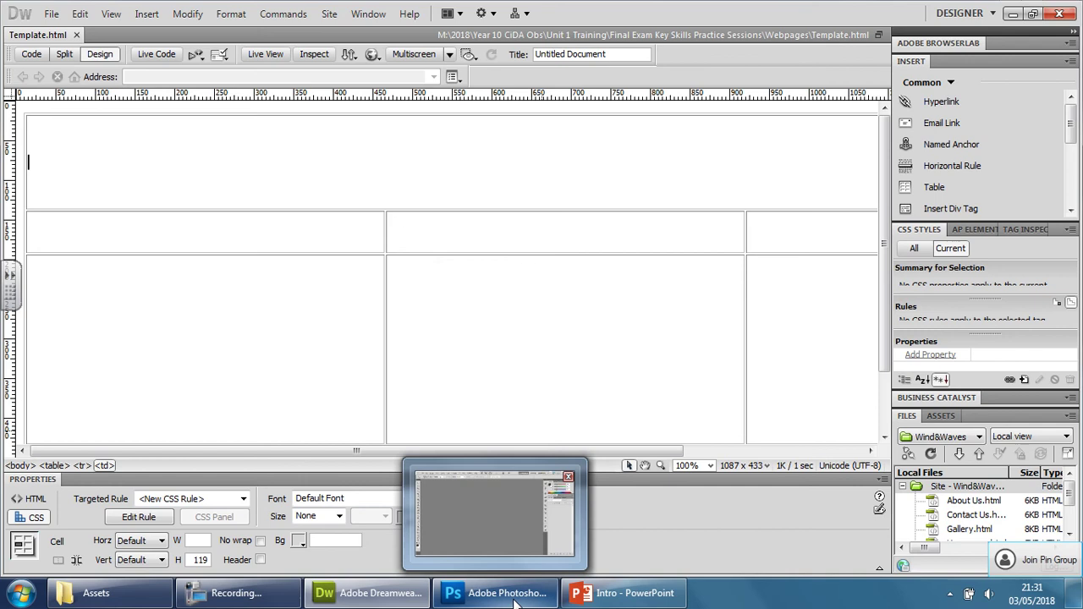
Step: Create a new 1366 × 250 pixel document in RGB Color mode
left_click(506, 592)
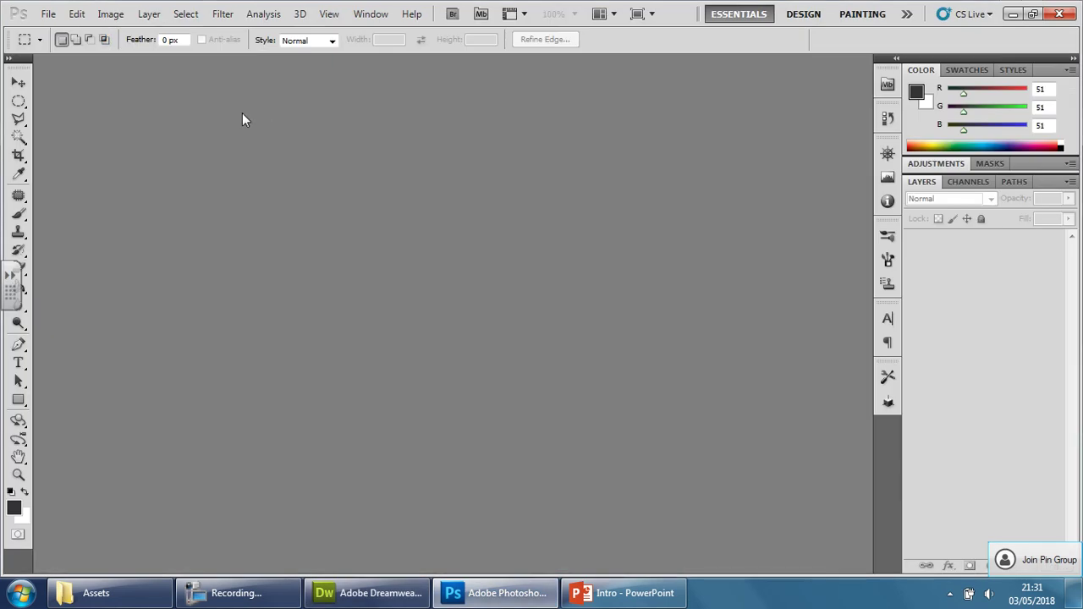
left_click(48, 14)
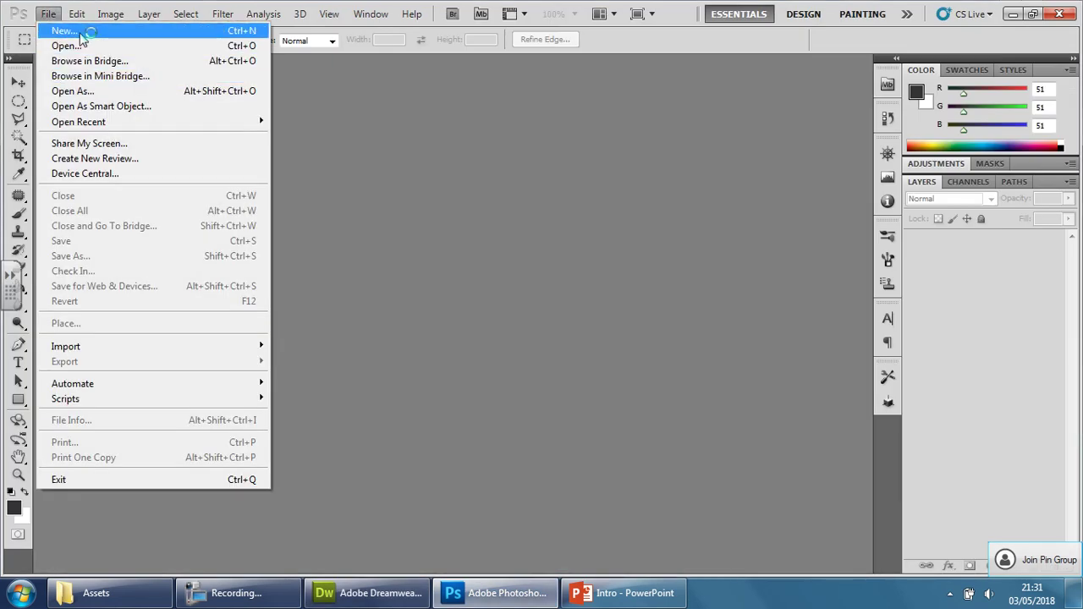
left_click(64, 30)
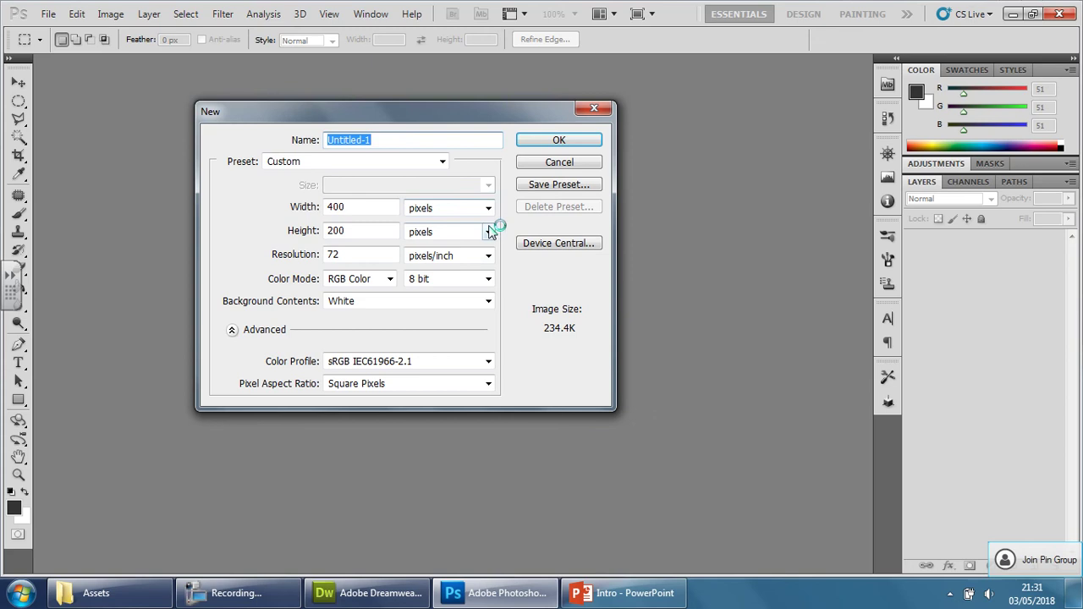
double_click(368, 207)
type("1366")
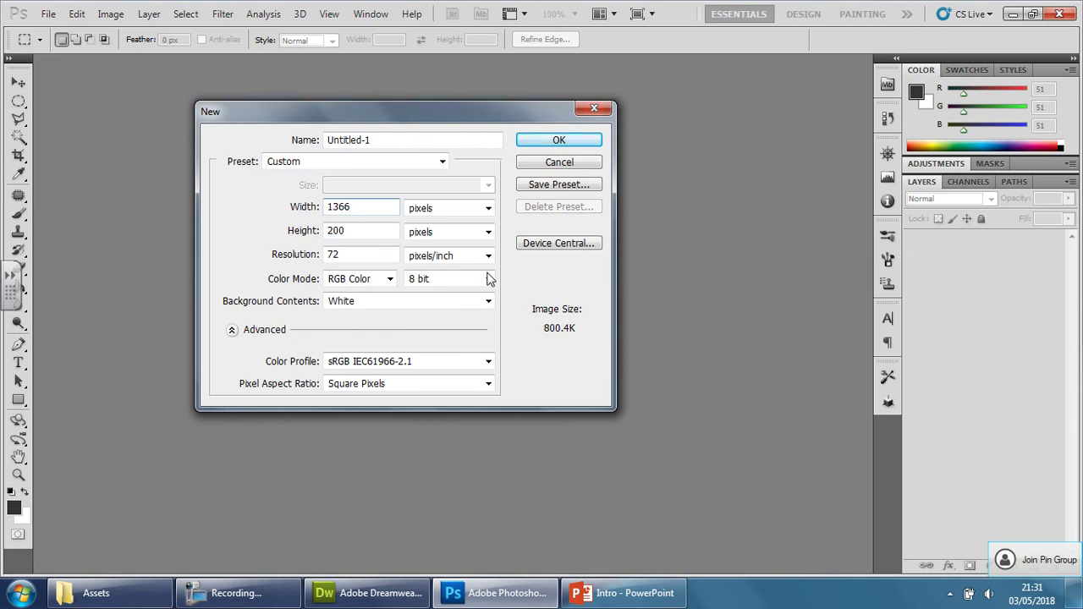
left_click(360, 230)
key("BackSpace")
key("BackSpace")
type("50")
left_click(390, 279)
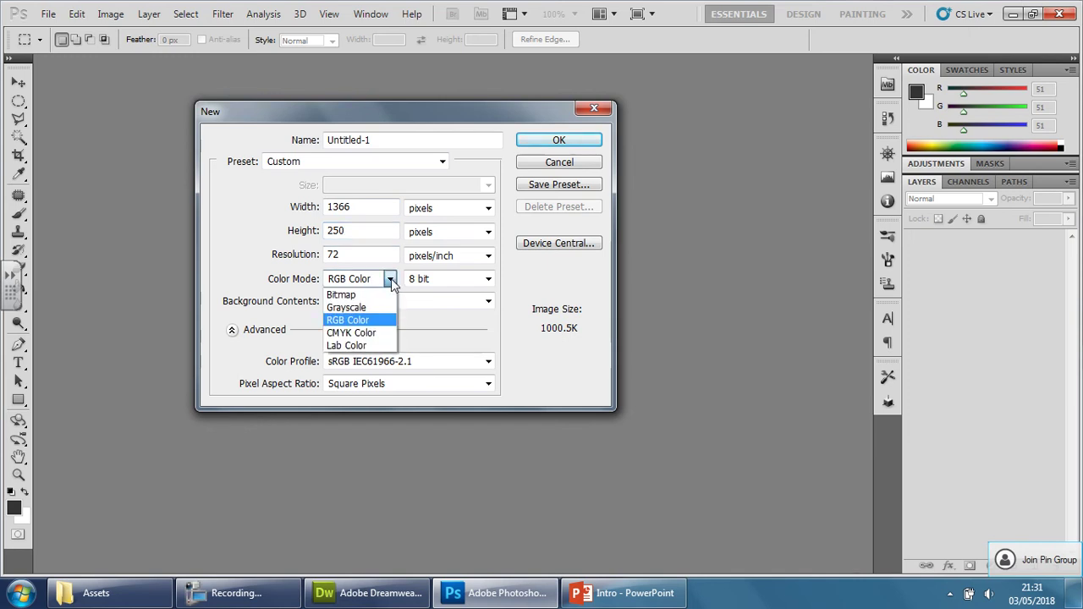
left_click(360, 320)
left_click(558, 140)
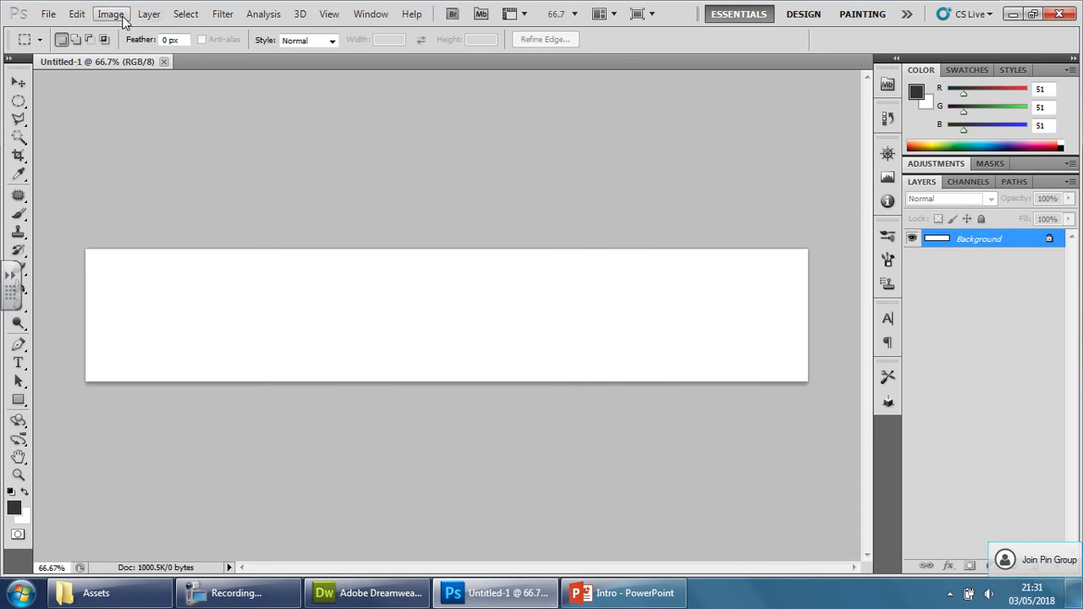
Step: Change the canvas height from 250 to 300 pixels, keeping the 1366-pixel width
left_click(149, 15)
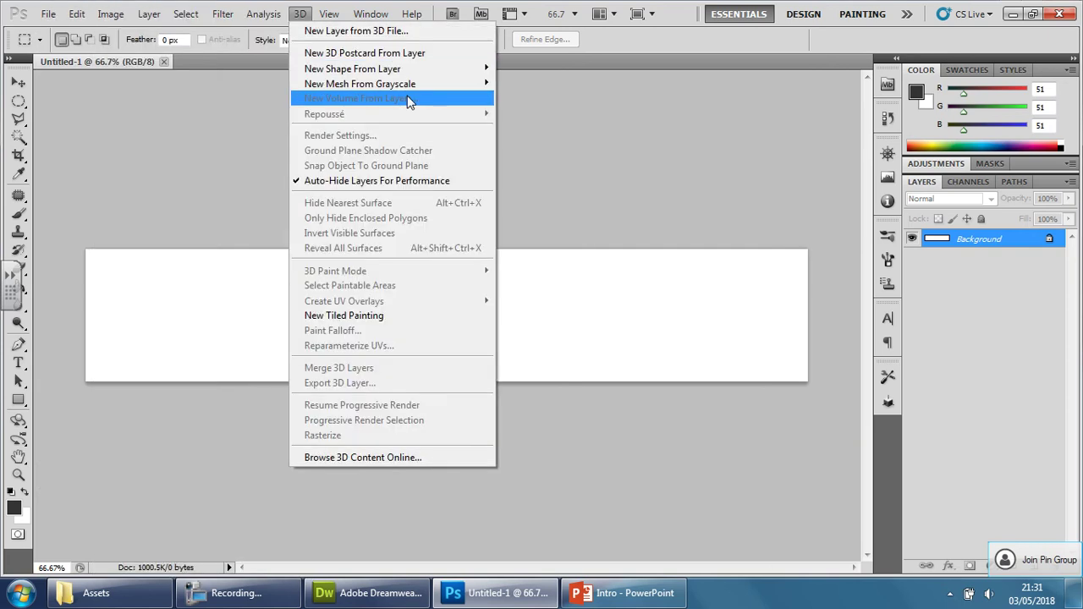
left_click(131, 134)
left_click(149, 13)
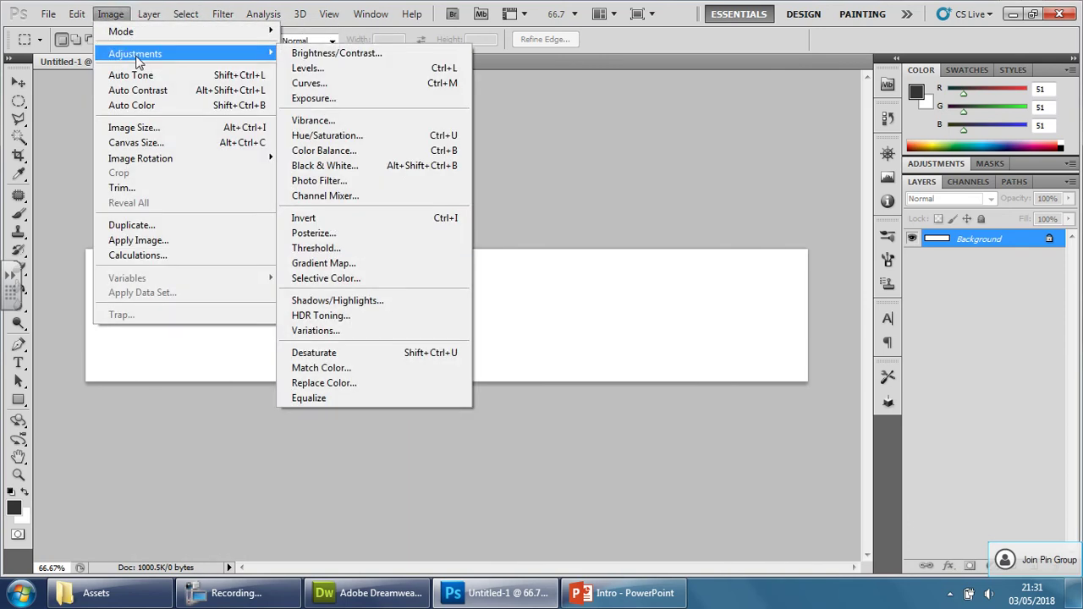
left_click(135, 142)
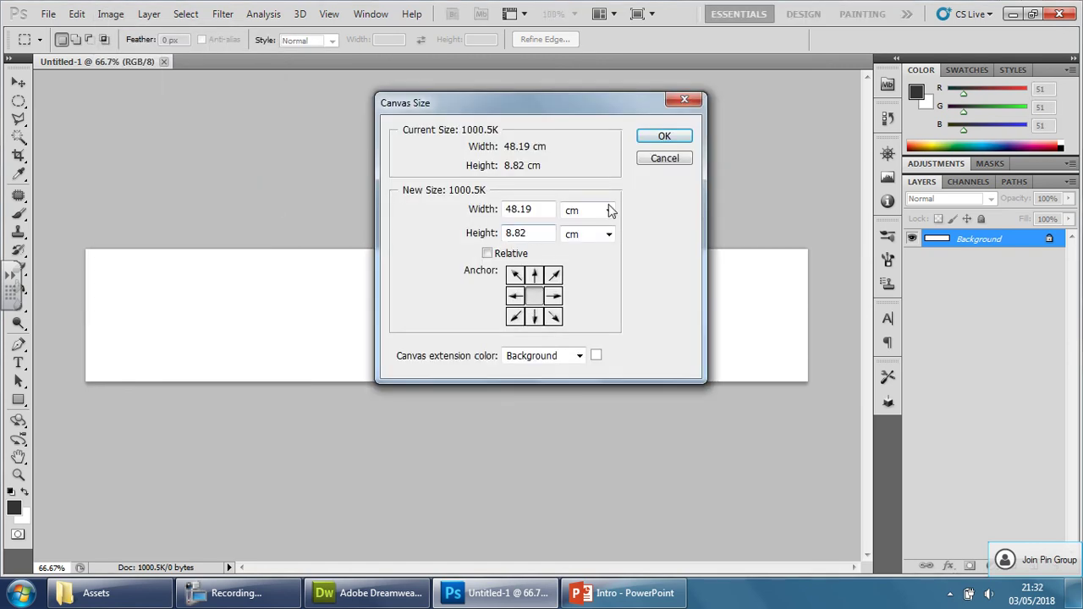
left_click(608, 210)
left_click(584, 237)
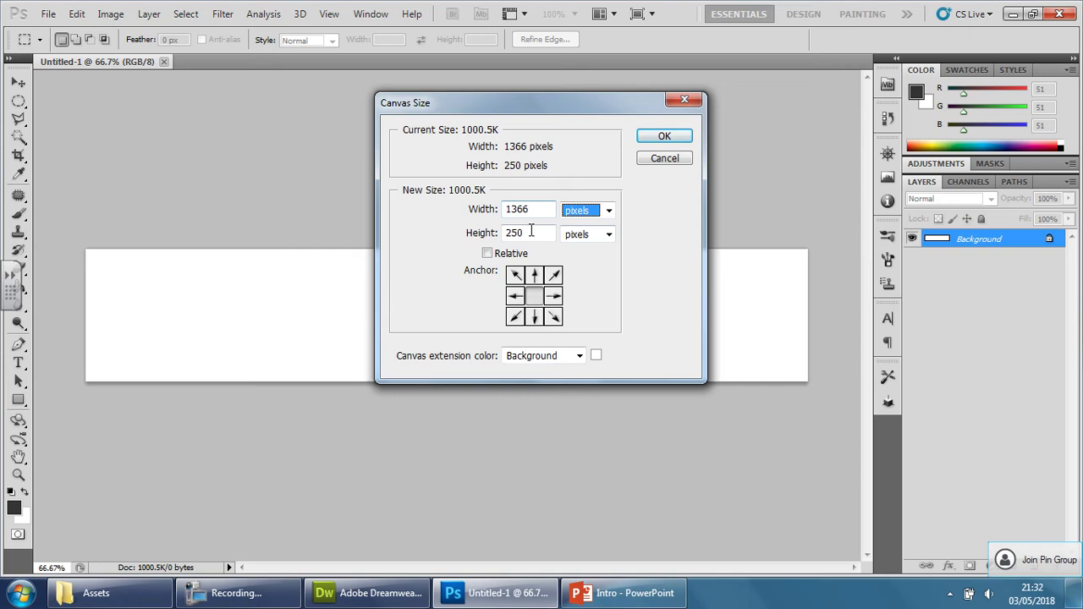
left_click_drag(535, 233, 456, 227)
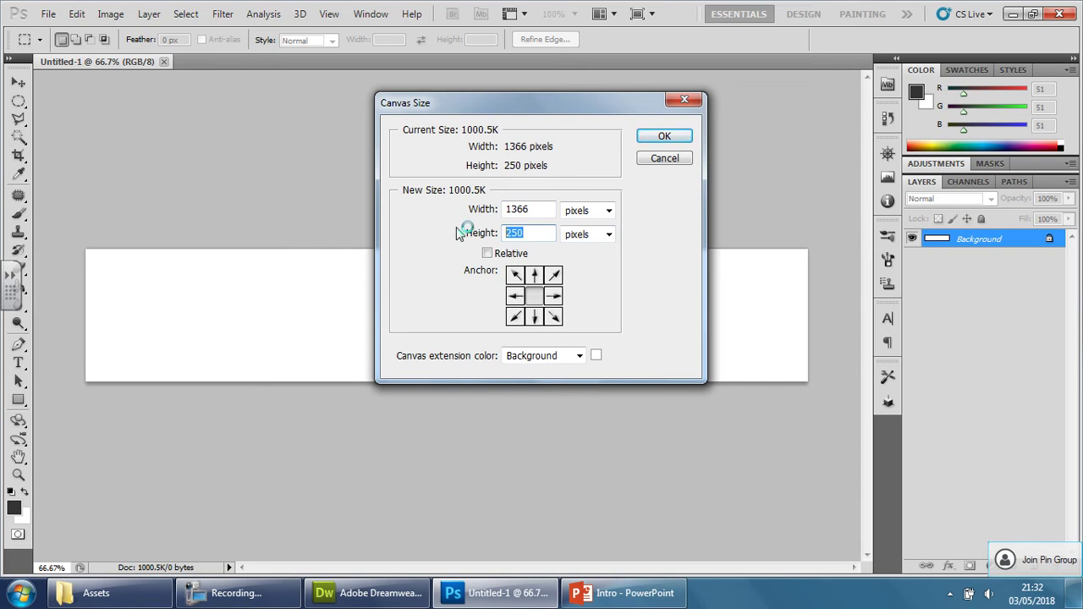
type("300")
left_click(665, 136)
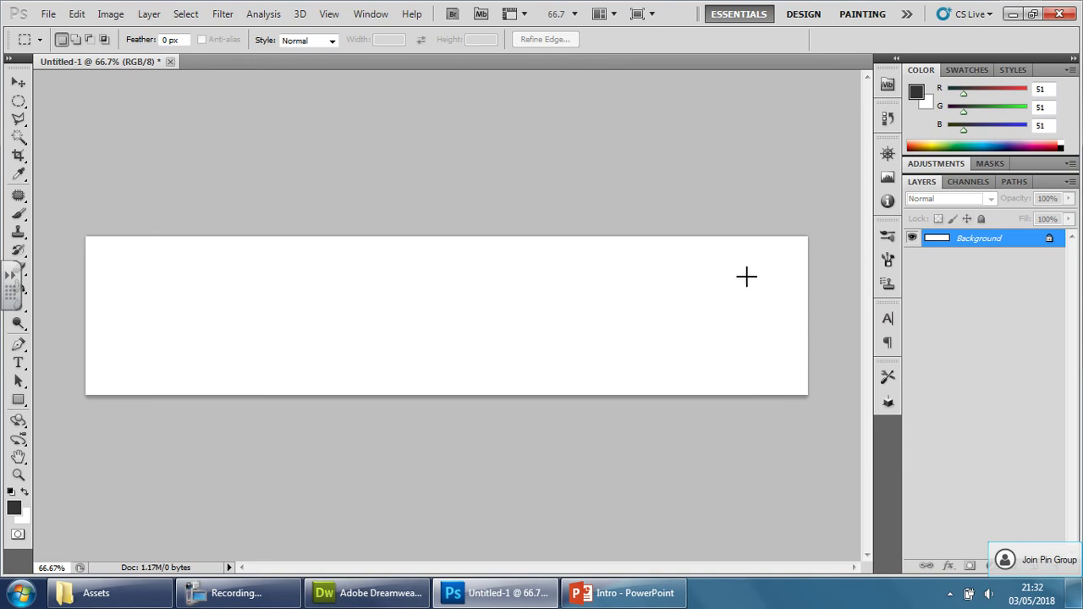
Step: Snap the Assets folder beside Photoshop and drag the LOGO image onto the banner
left_click(96, 593)
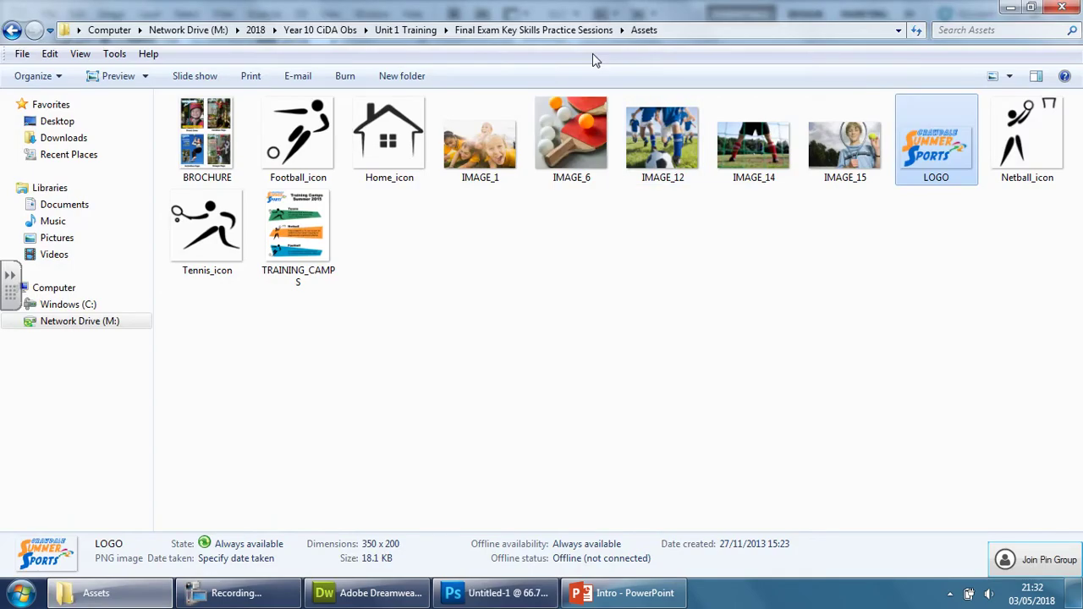
key("super+Right")
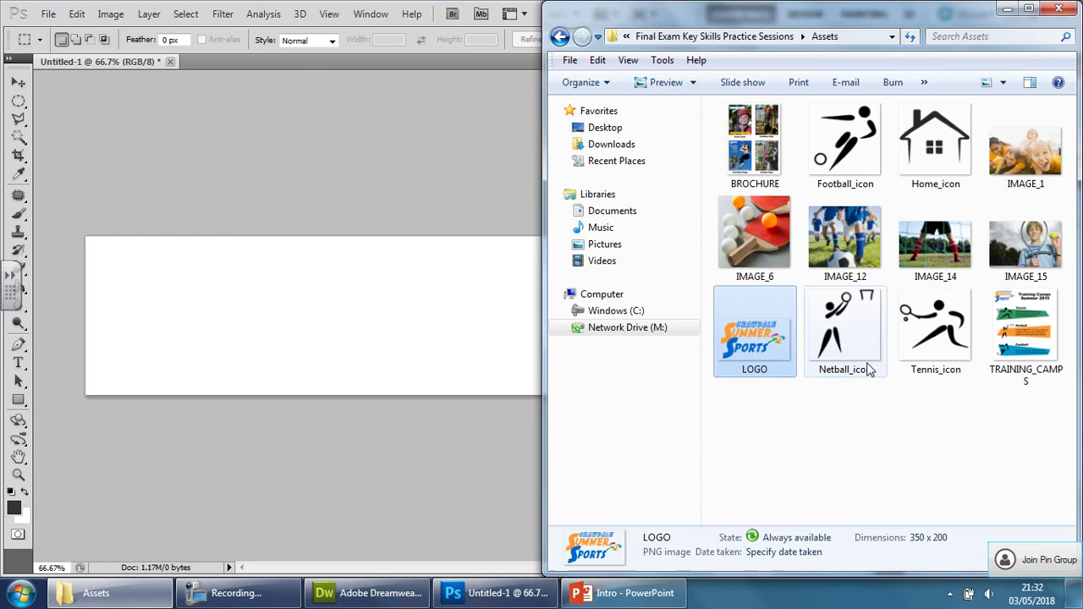
left_click_drag(754, 339, 343, 288)
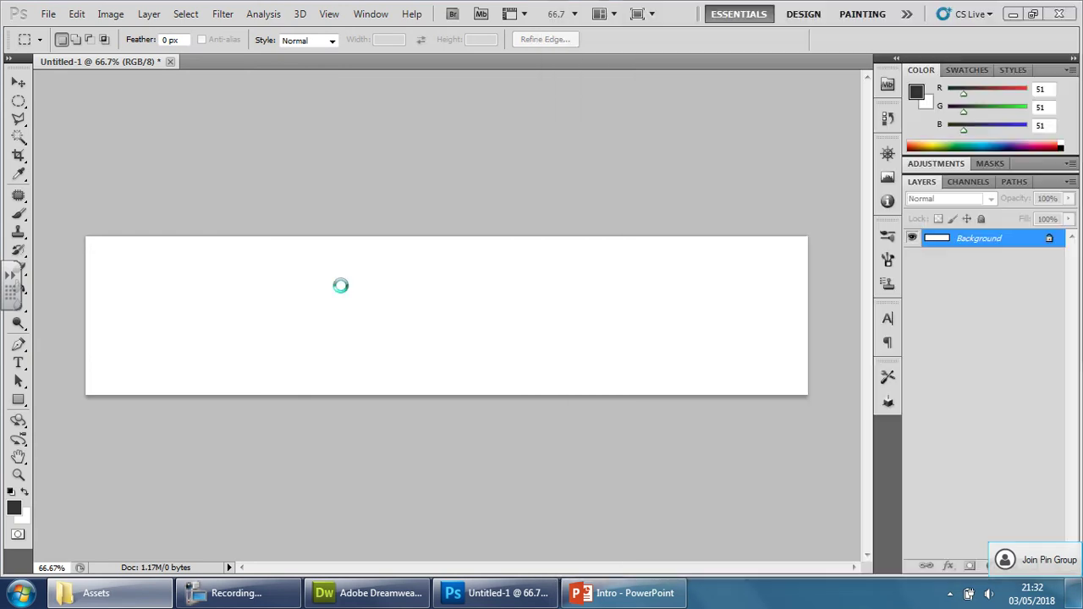
Step: Move the logo to the banner's left end and commit its placement
left_click(49, 13)
key("Escape")
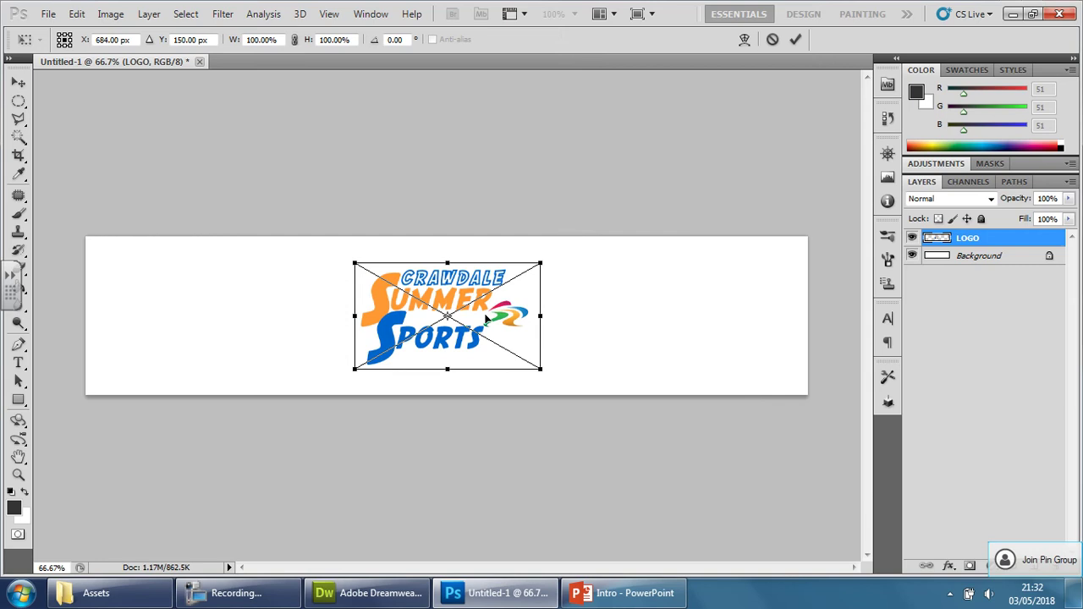
left_click_drag(487, 319, 231, 324)
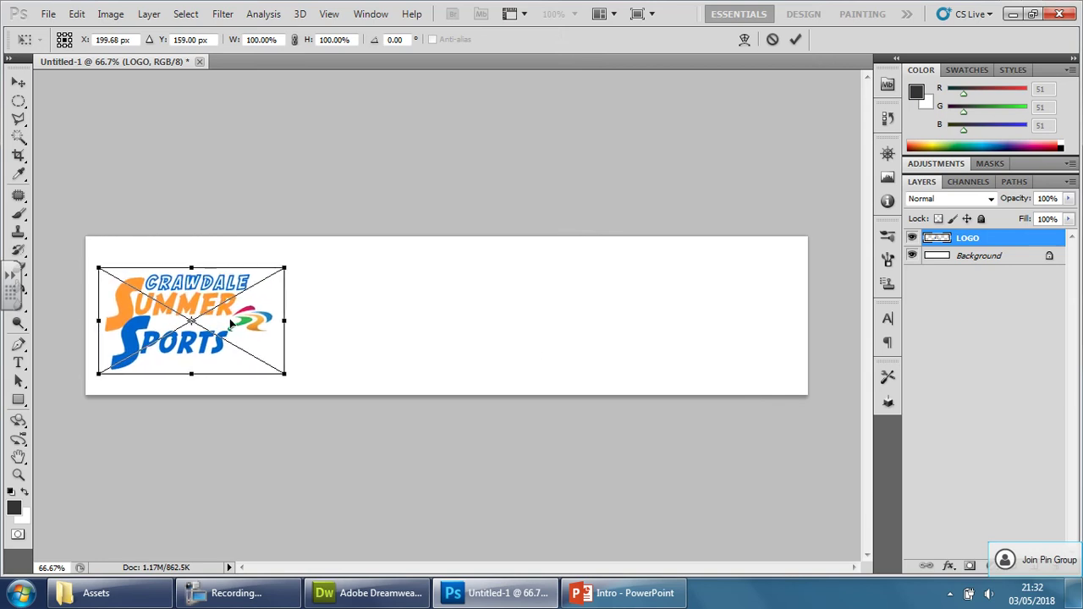
key("Return")
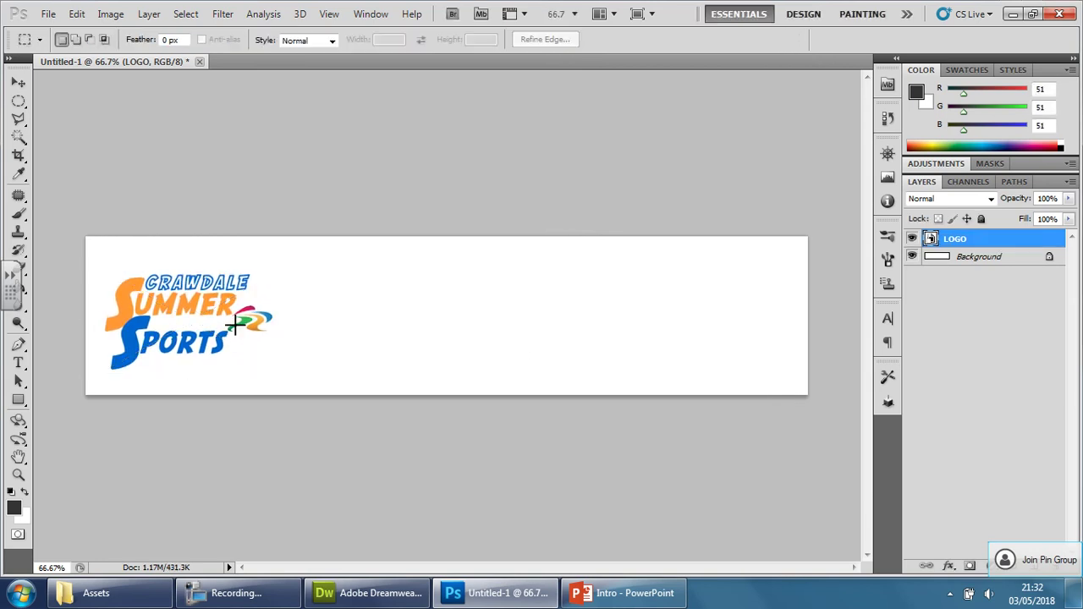
key("v")
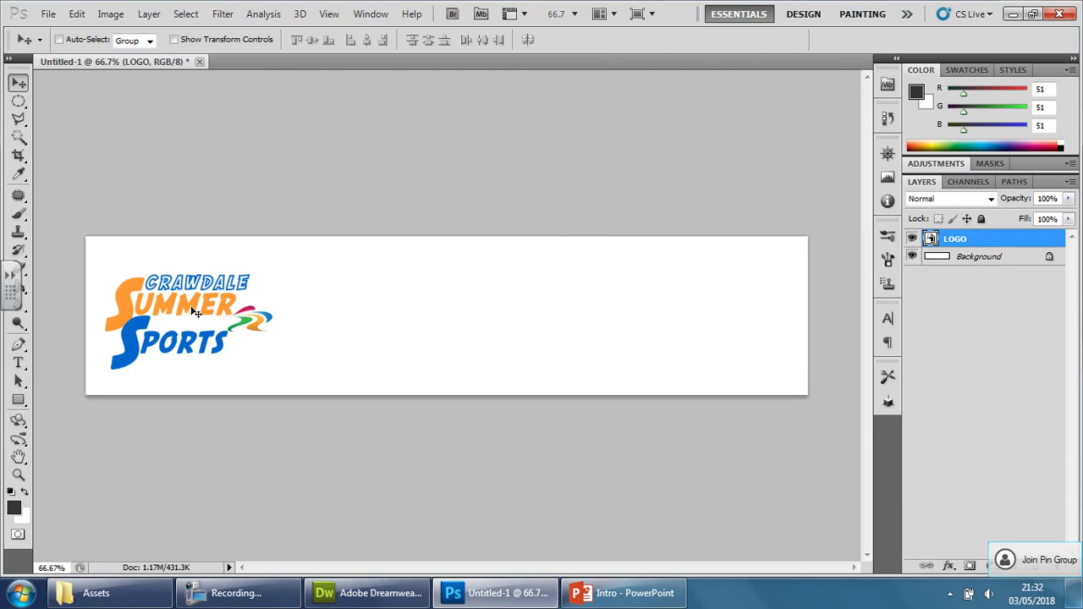
mouse_move(196, 313)
left_mouse_down()
mouse_move(158, 307)
mouse_move(169, 305)
left_mouse_up()
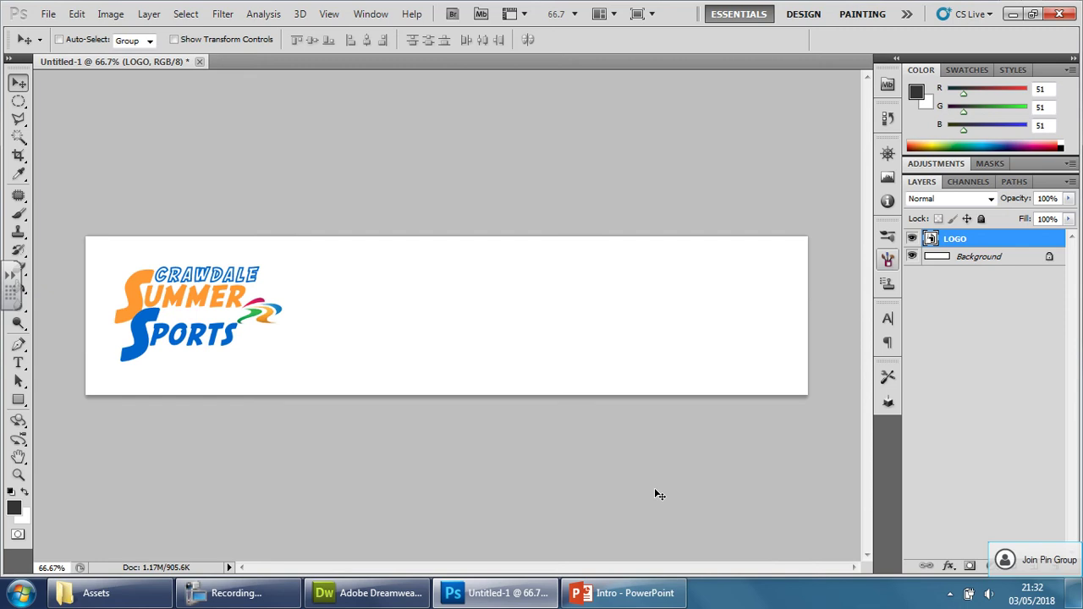
Step: Place IMAGE_1 on the banner and enlarge it across the right side
left_click(96, 592)
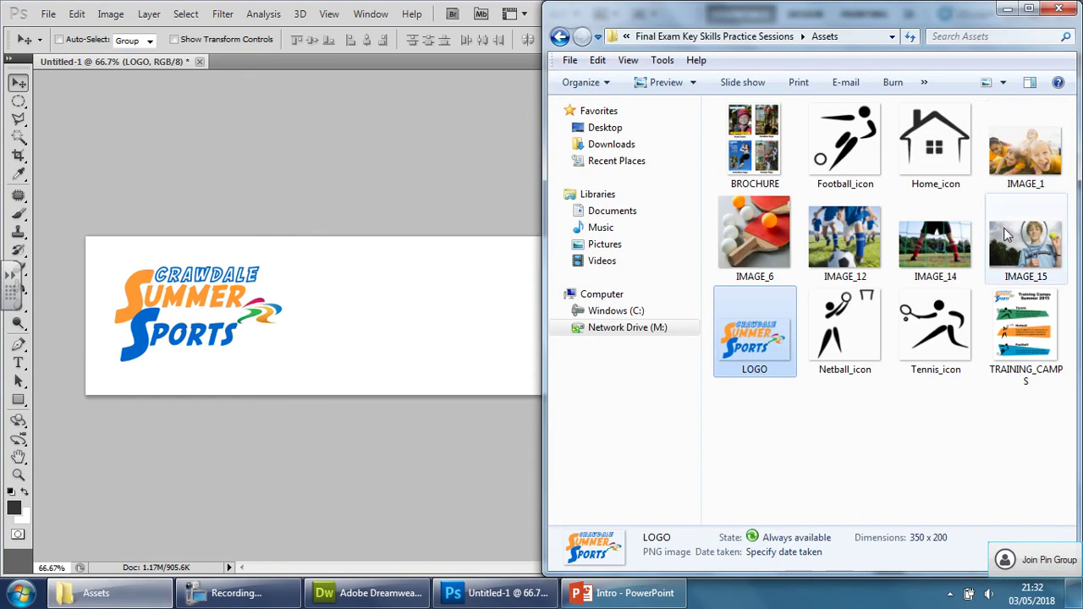
left_click_drag(1026, 152, 433, 228)
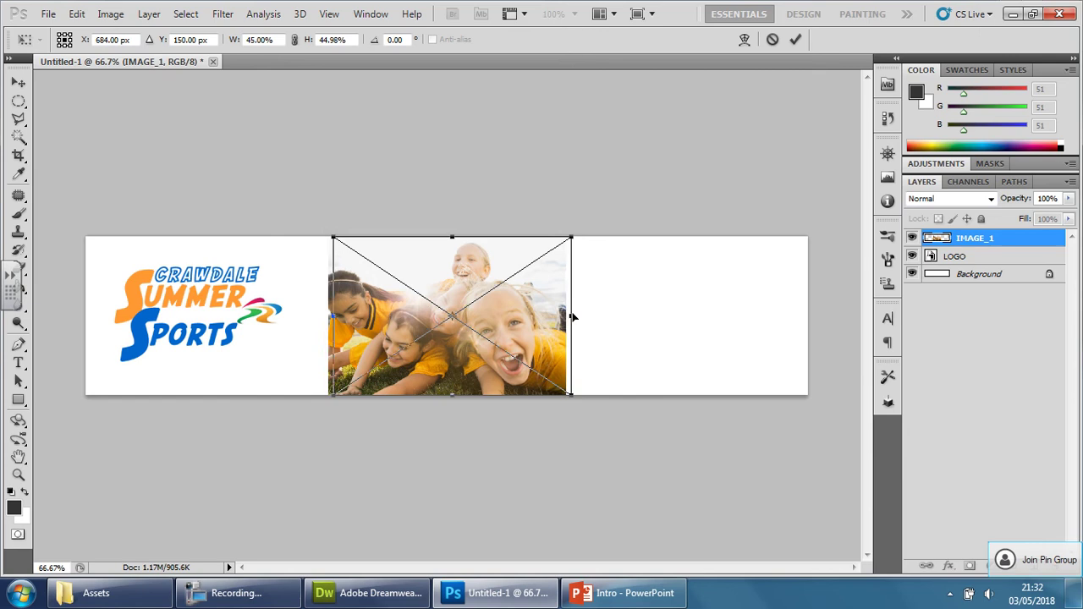
left_click_drag(517, 323, 721, 326)
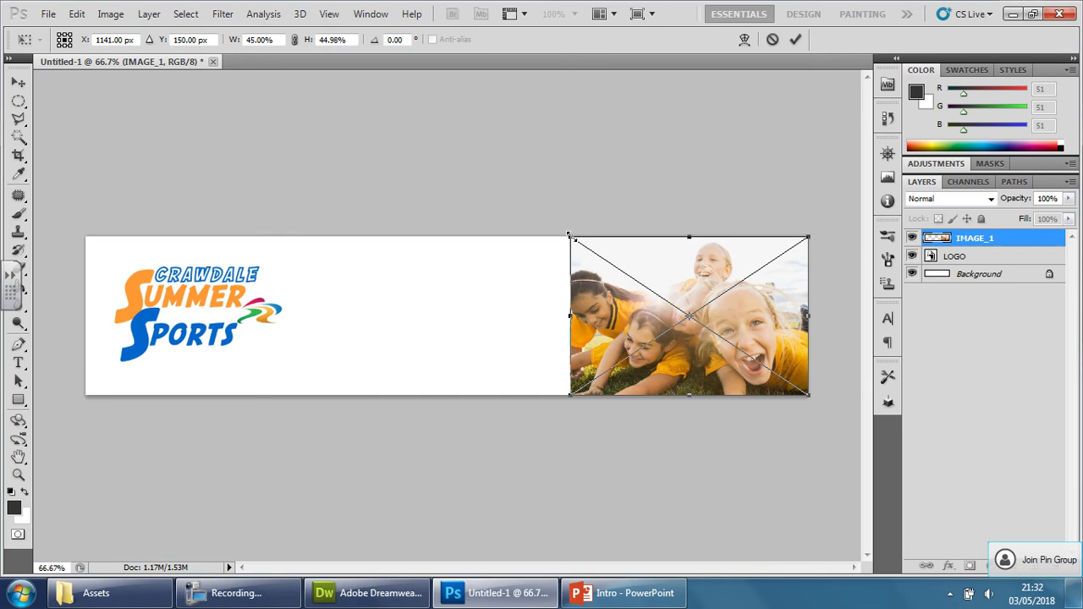
left_click_drag(569, 235, 376, 166)
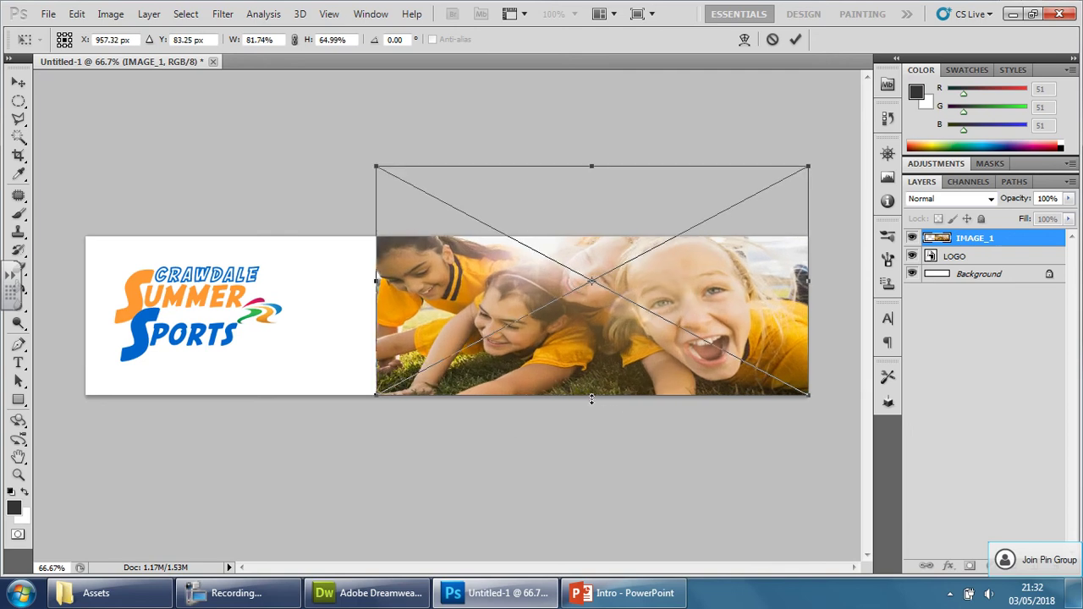
left_click_drag(591, 398, 586, 430)
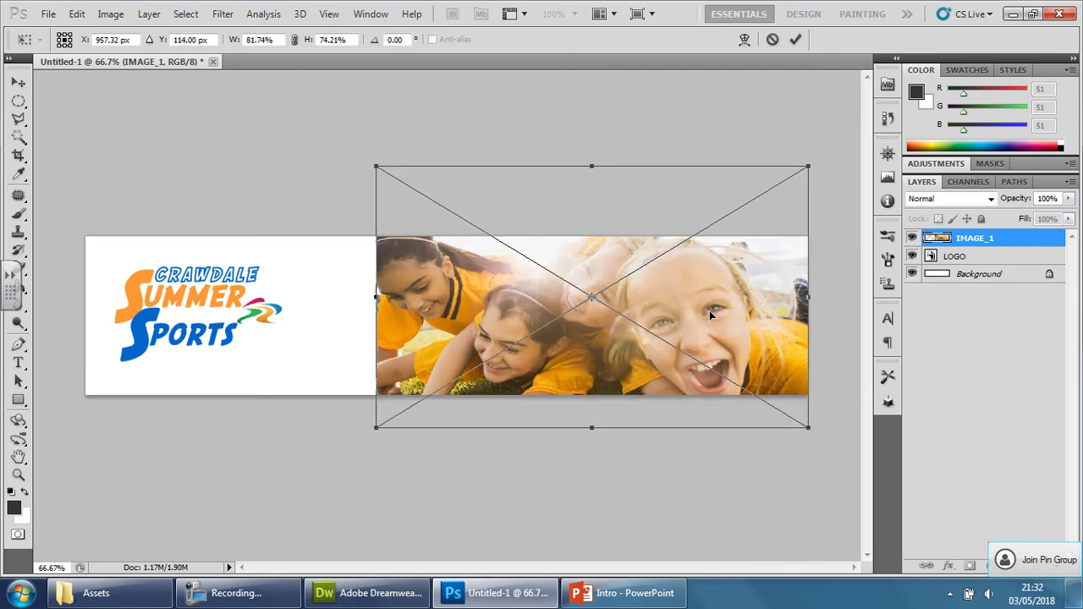
mouse_move(709, 315)
left_mouse_down()
mouse_move(711, 327)
mouse_move(727, 321)
left_mouse_up()
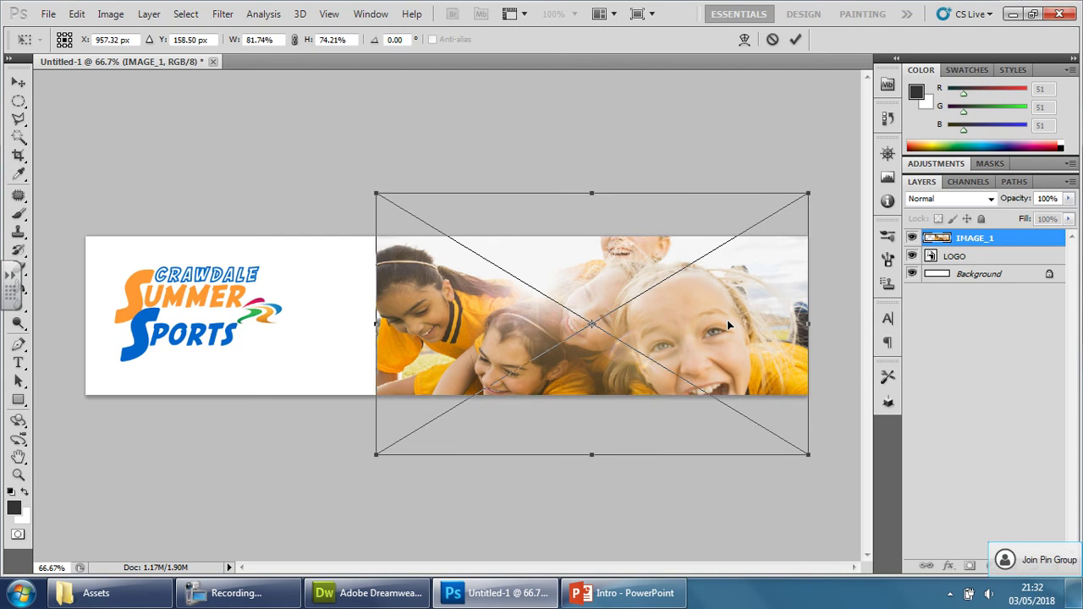
key("ctrl+z")
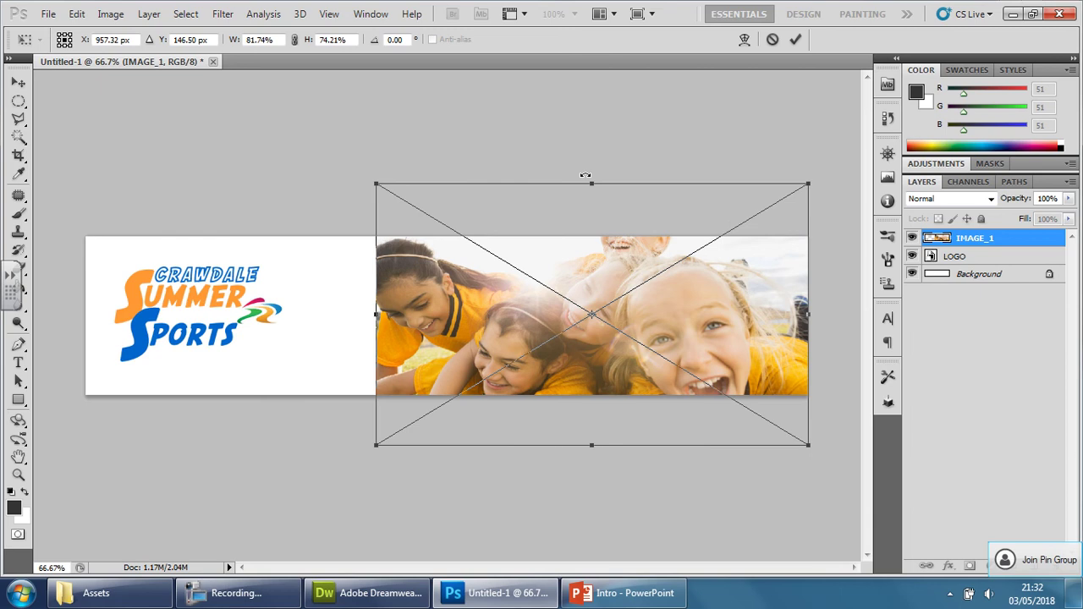
Step: Commit the photo's placement and shift the LOGO layer slightly right
key("Return")
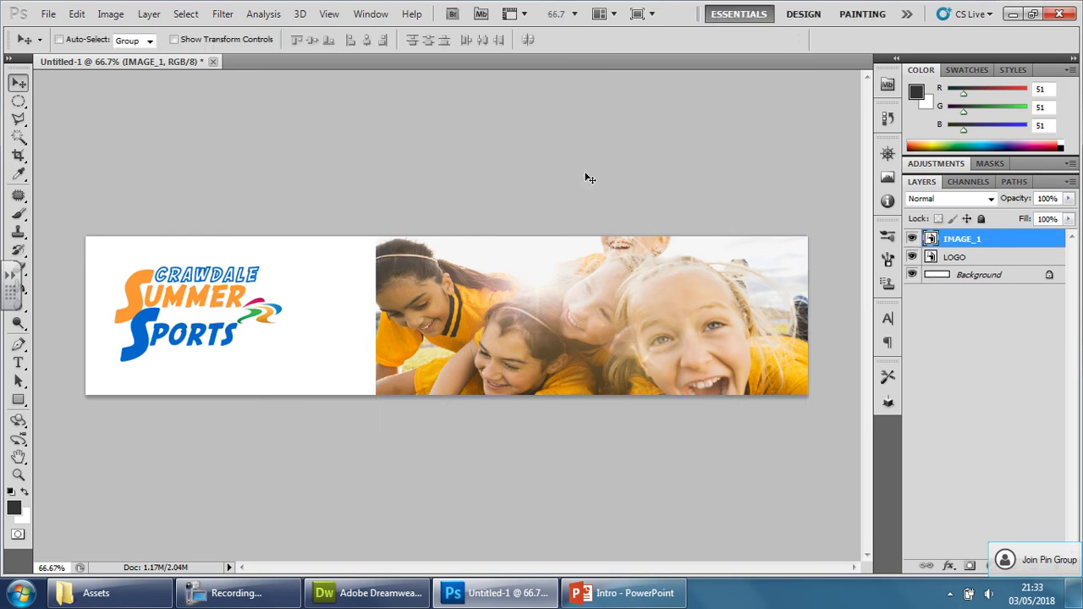
left_click(1002, 257)
left_click_drag(207, 313, 251, 320)
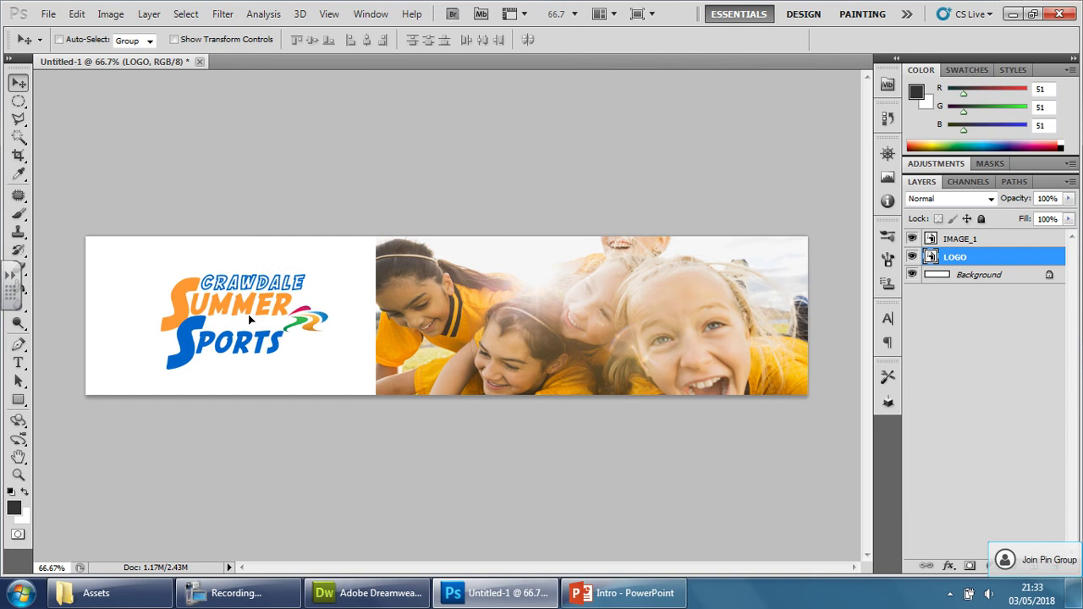
key("Left")
key("Left")
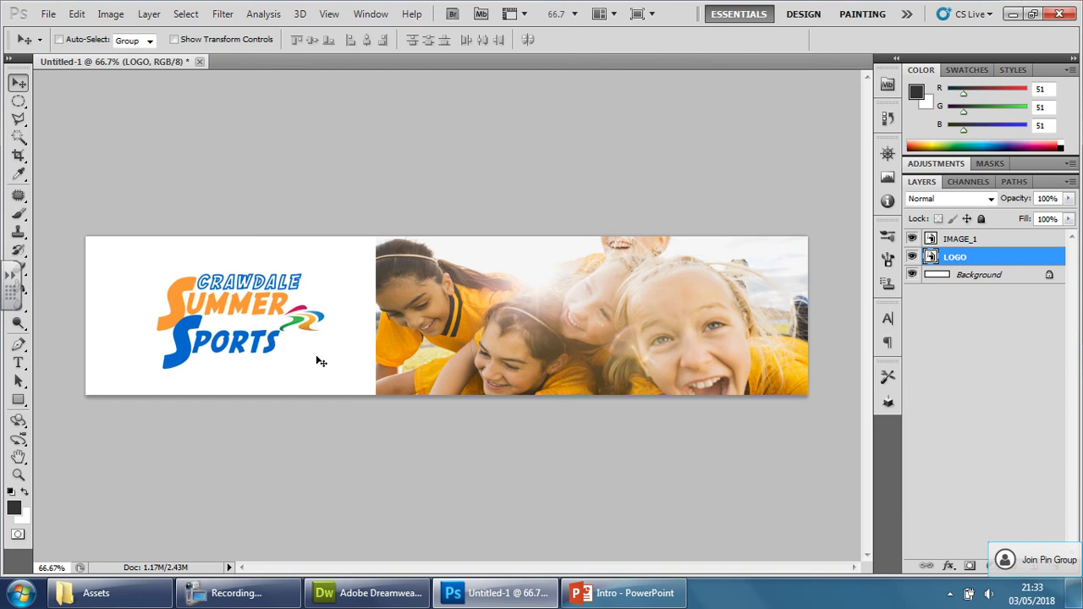
Step: Free-transform the logo, scaling it up proportionally and moving it up-left
key("ctrl+t")
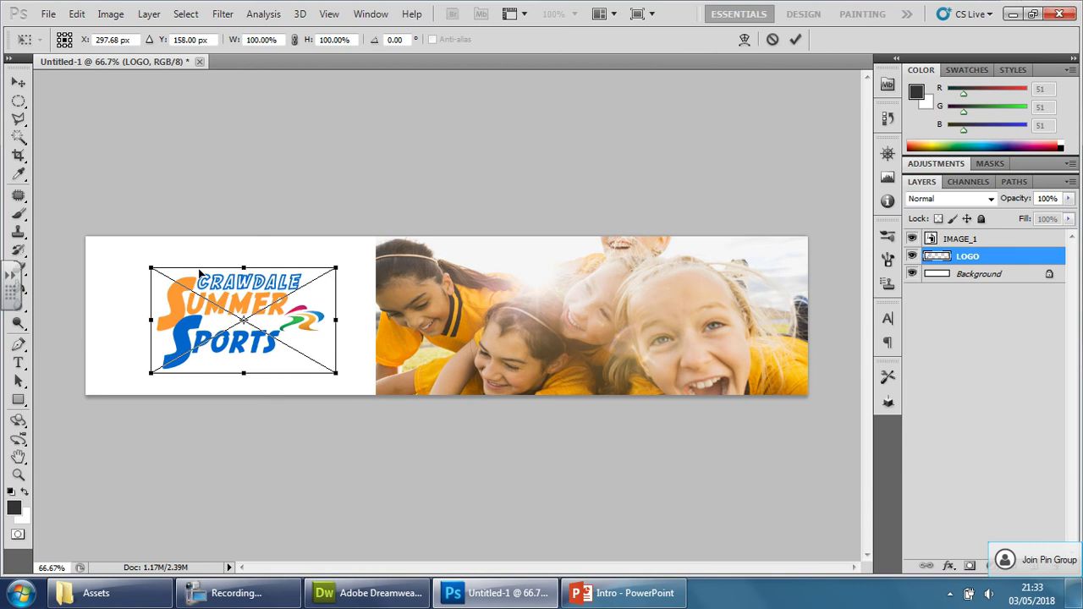
left_click(77, 13)
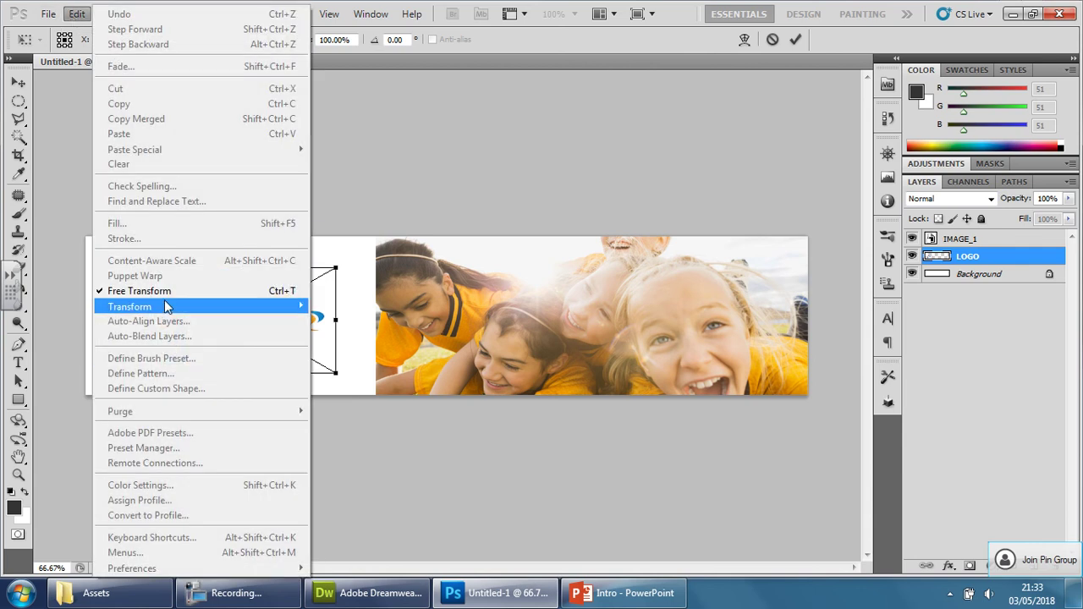
left_click(346, 174)
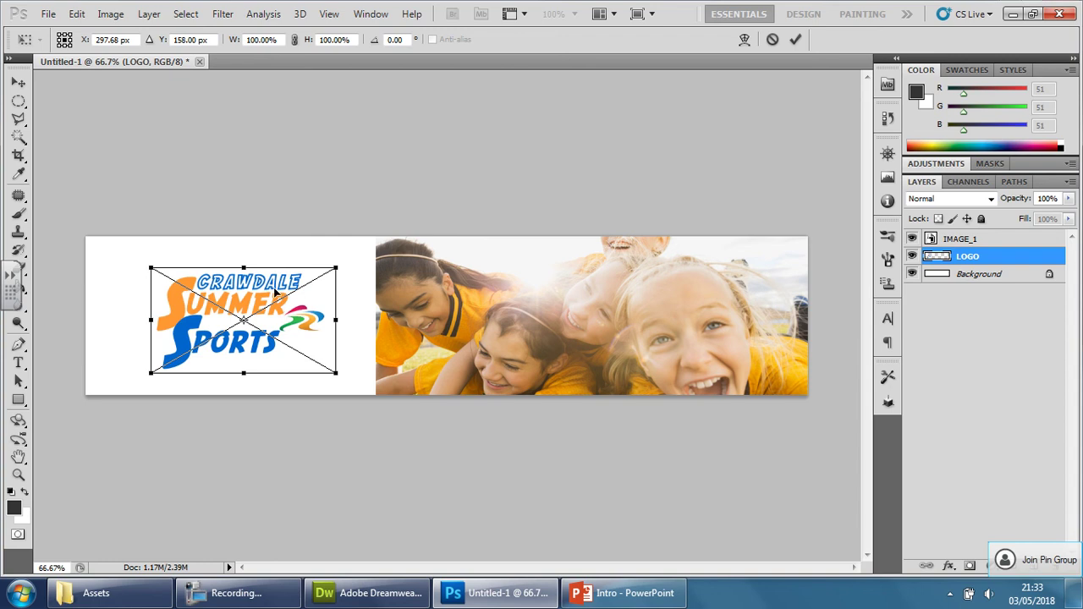
left_click_drag(337, 372, 375, 332)
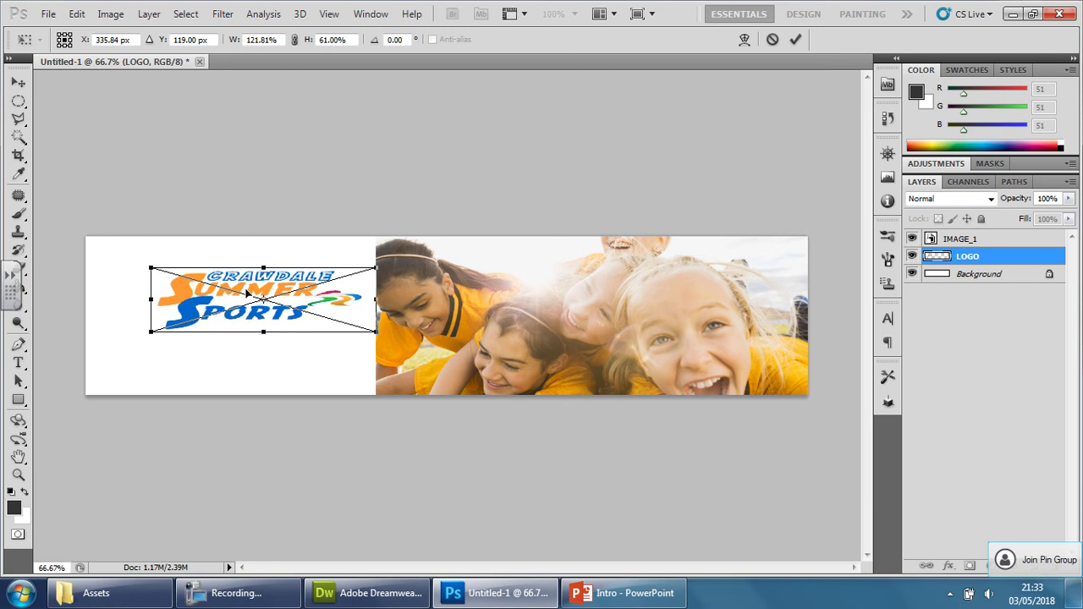
key("ctrl+z")
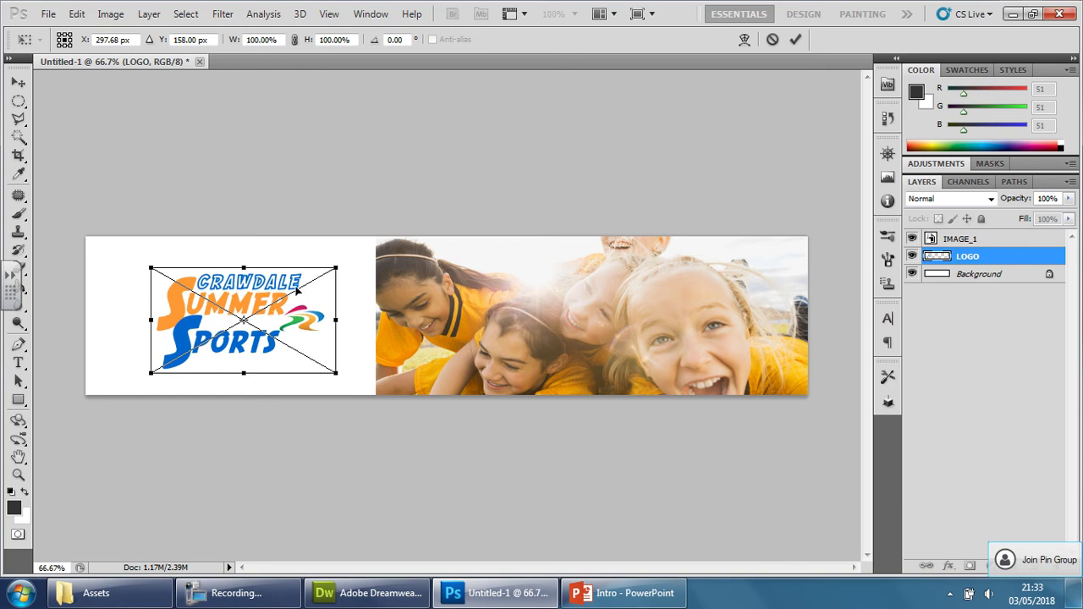
left_click_drag(336, 268, 349, 245)
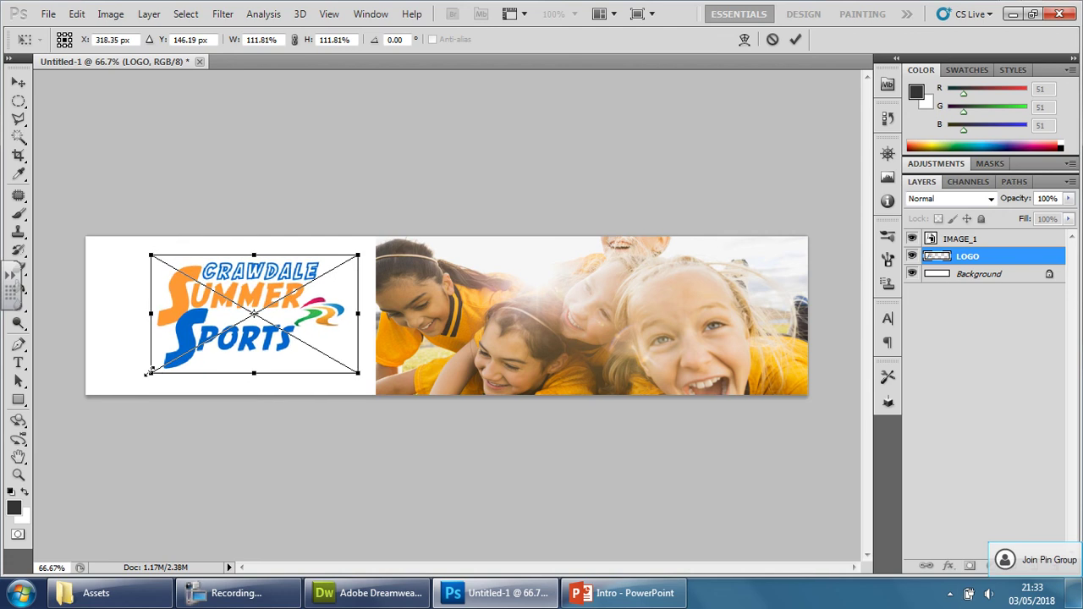
left_click_drag(151, 373, 127, 387)
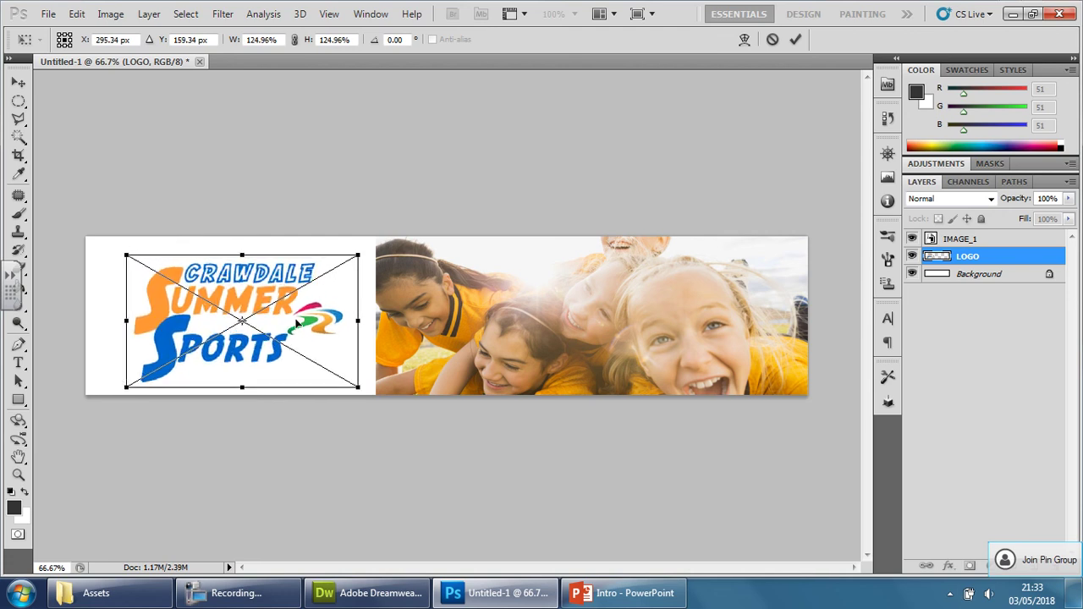
left_click_drag(296, 323, 263, 305)
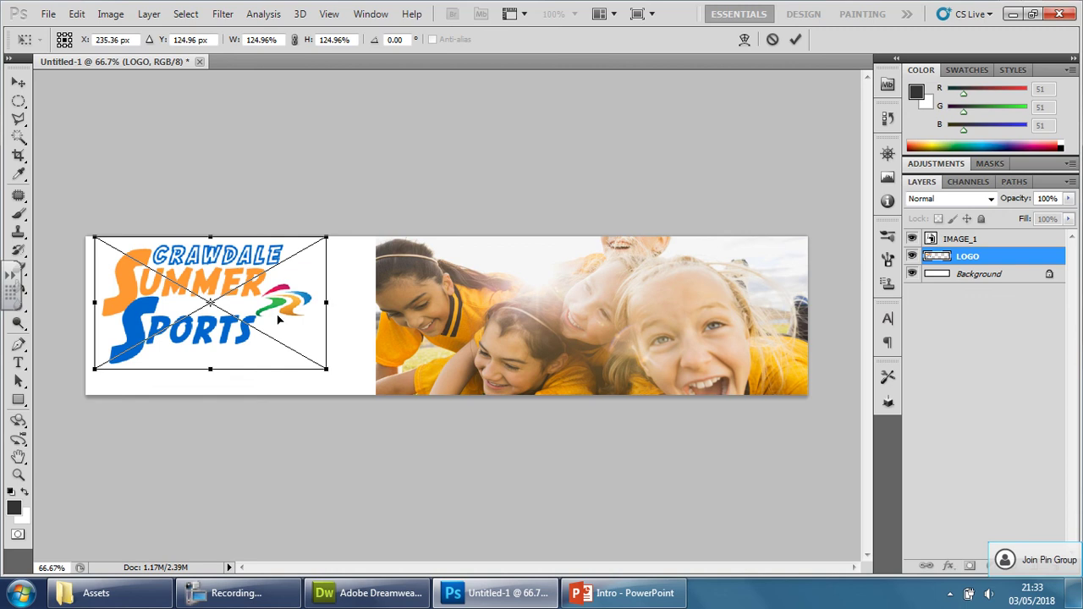
Step: Fine-tune the logo to about 135%, nudge it down and right, and commit
key("Down")
key("Down")
key("Down")
key("Down")
key("Down")
key("Down")
key("Down")
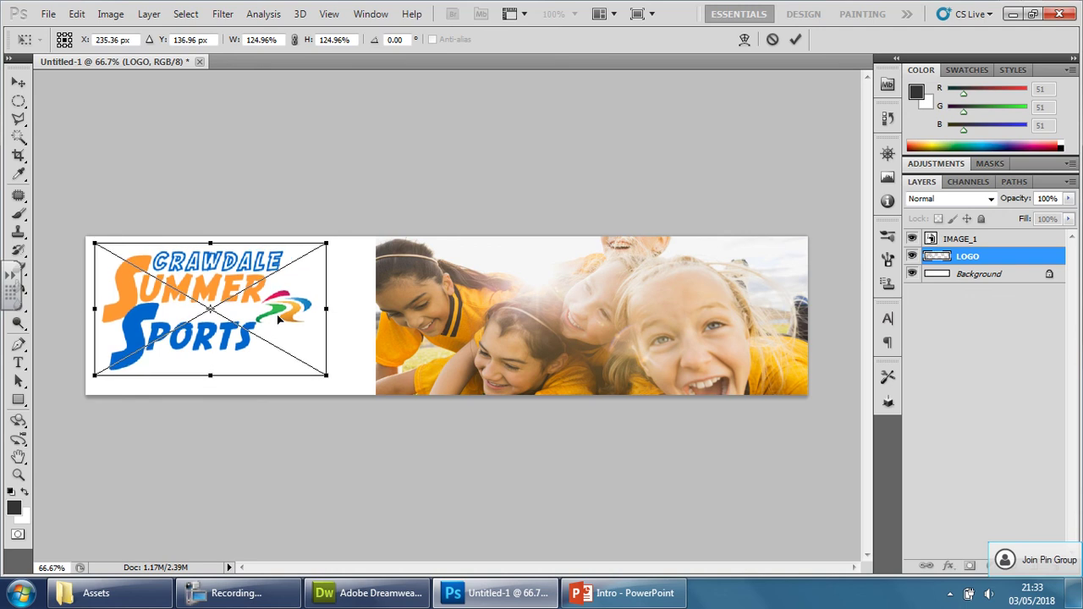
key("Down")
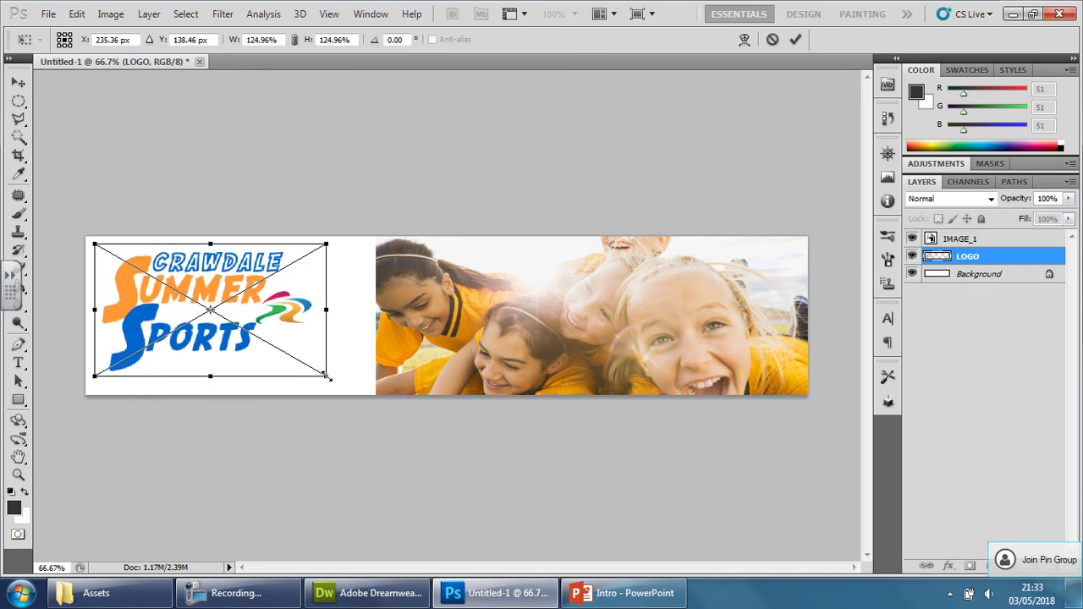
left_click_drag(328, 377, 347, 391)
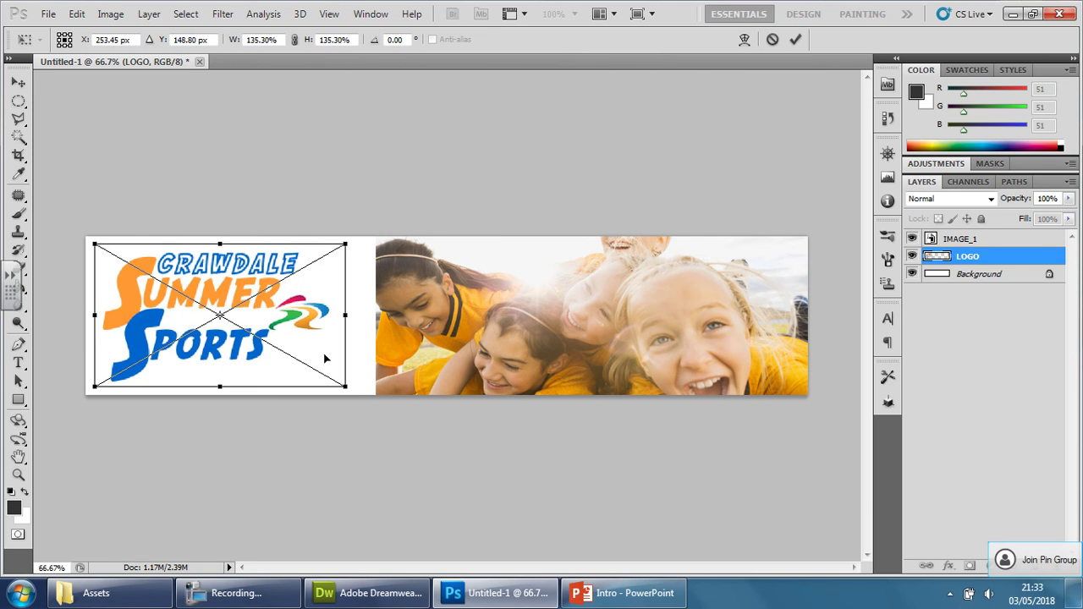
key("shift+Right")
key("shift+Right")
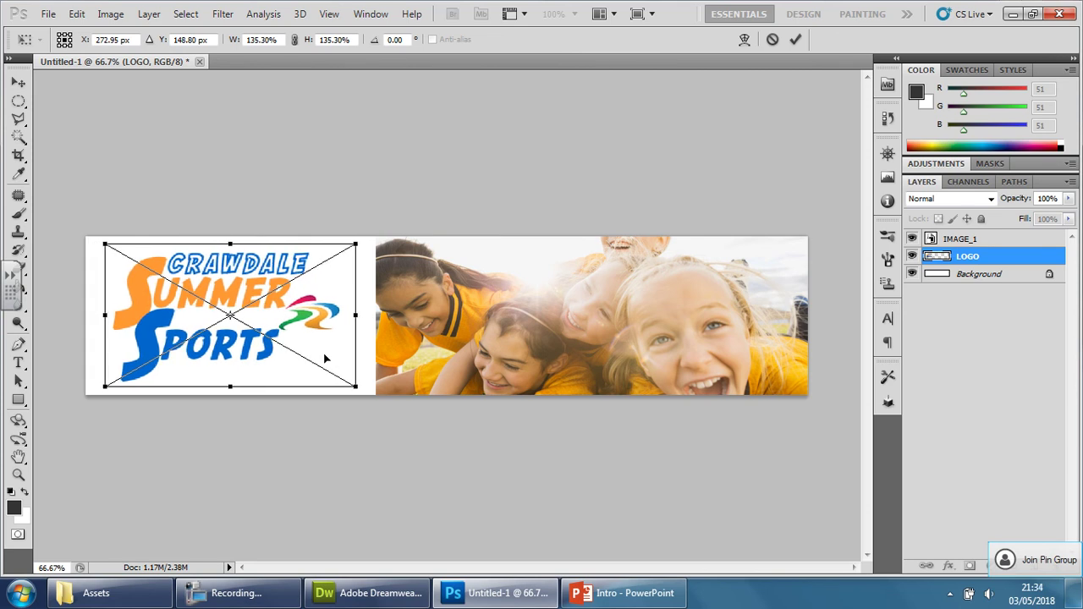
key("Right")
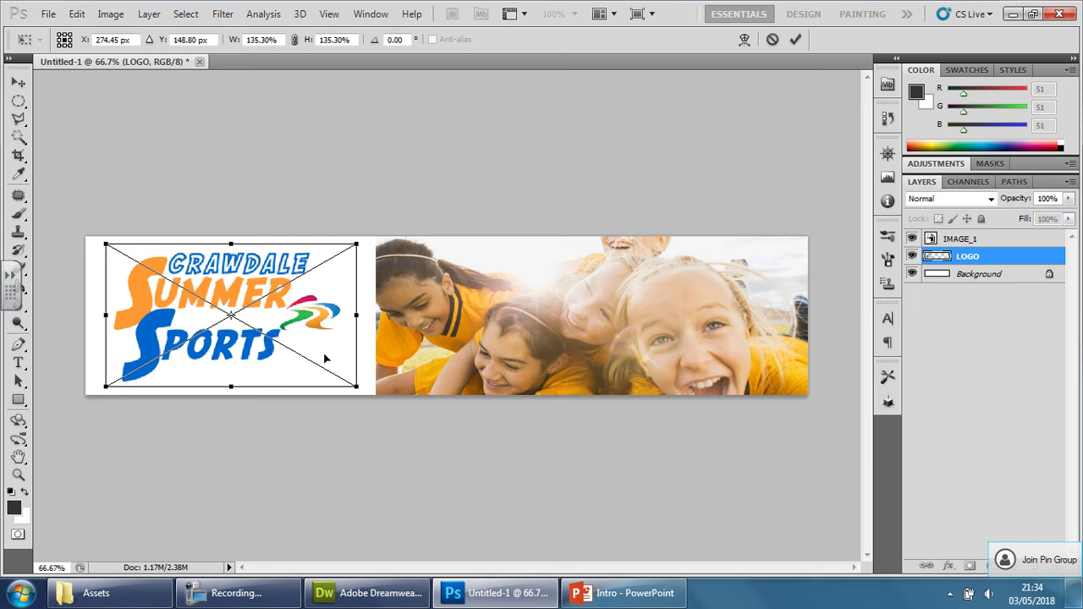
key("Right")
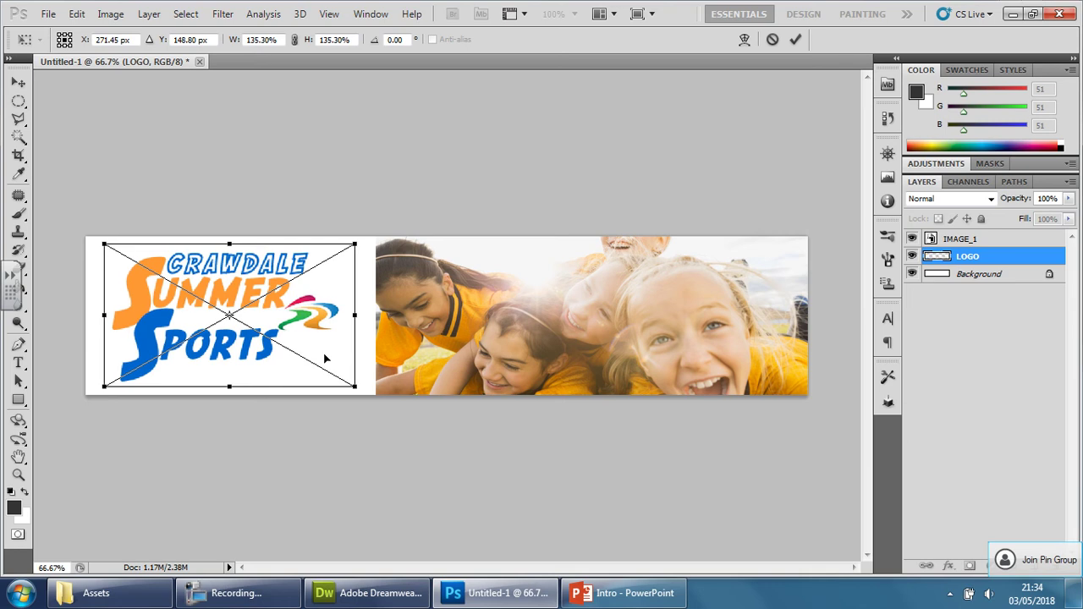
key("Return")
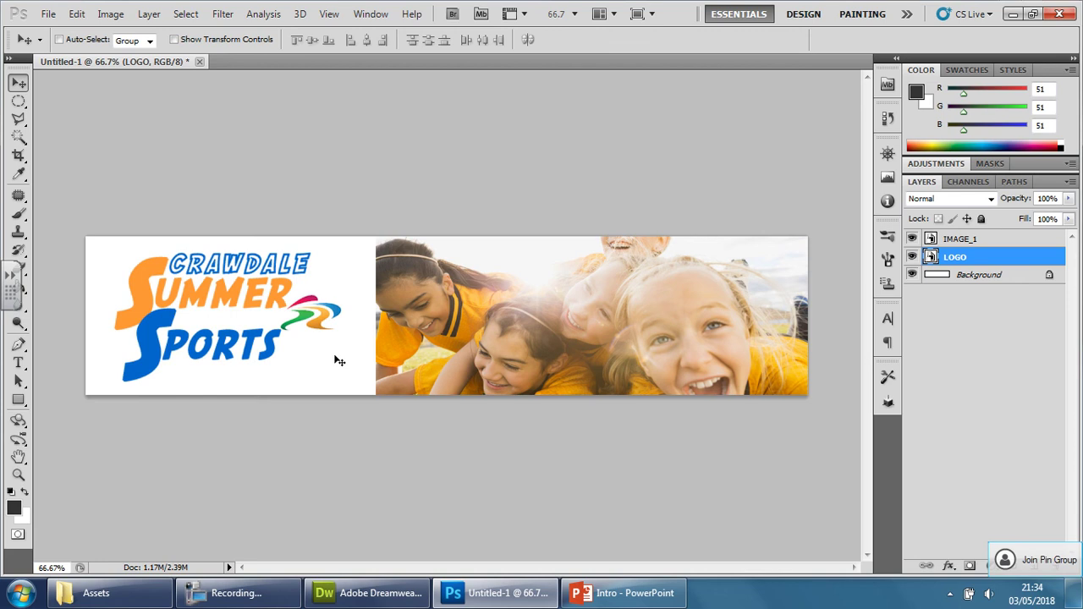
Step: Set the Save for Web export to PNG-8, Selective, 256 colours at 100% size
left_click(48, 14)
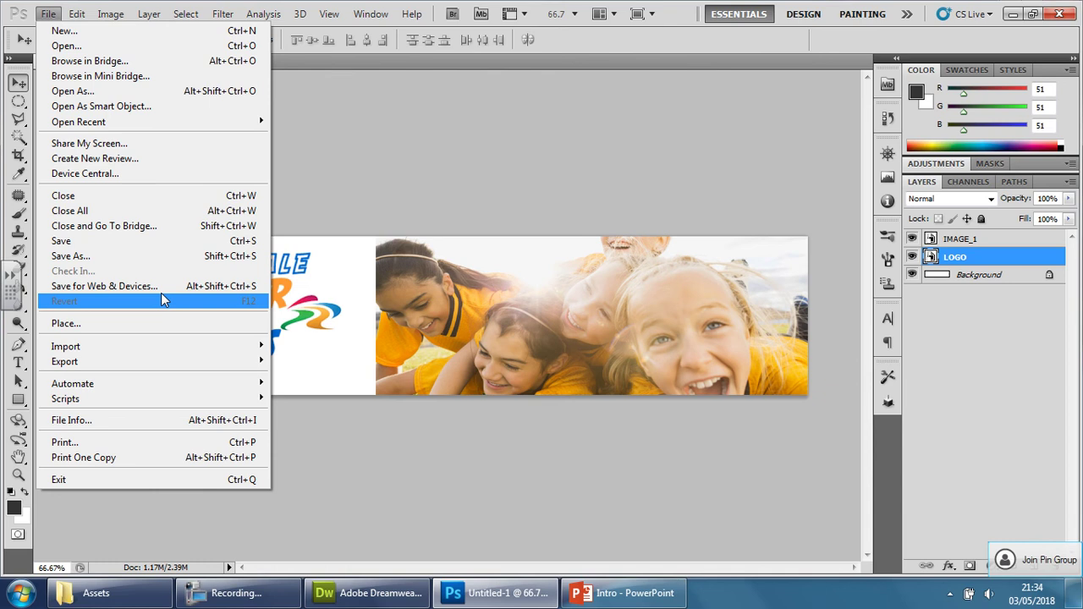
left_click(172, 288)
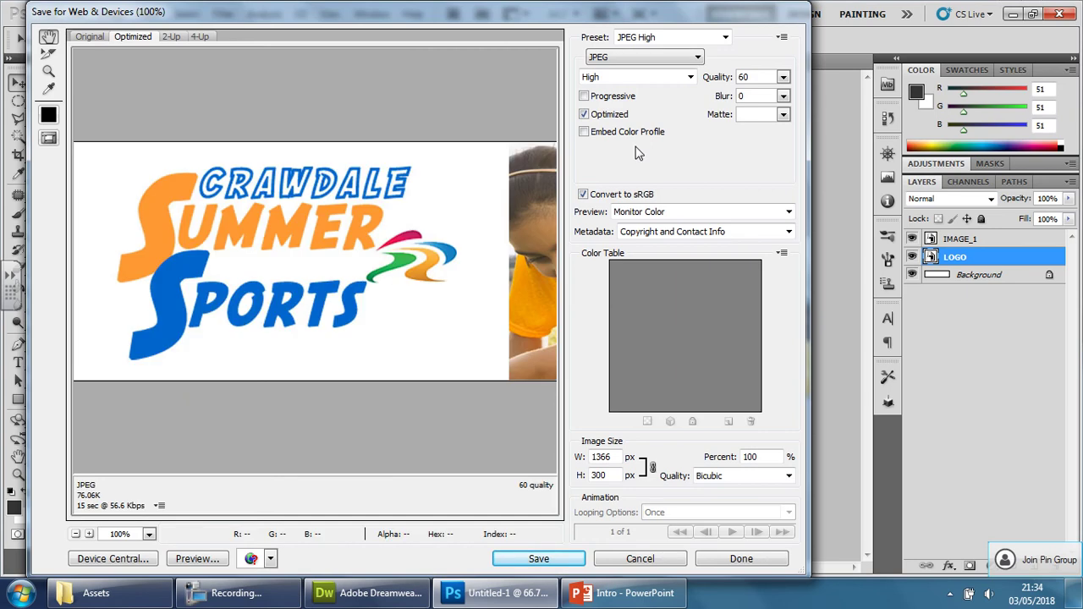
left_click(639, 58)
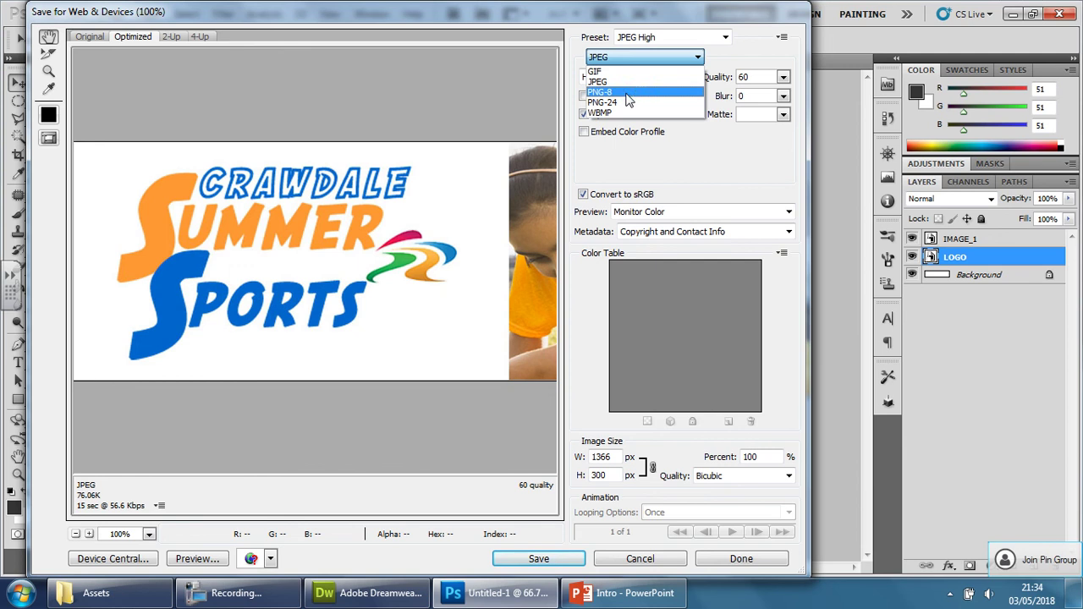
left_click(629, 92)
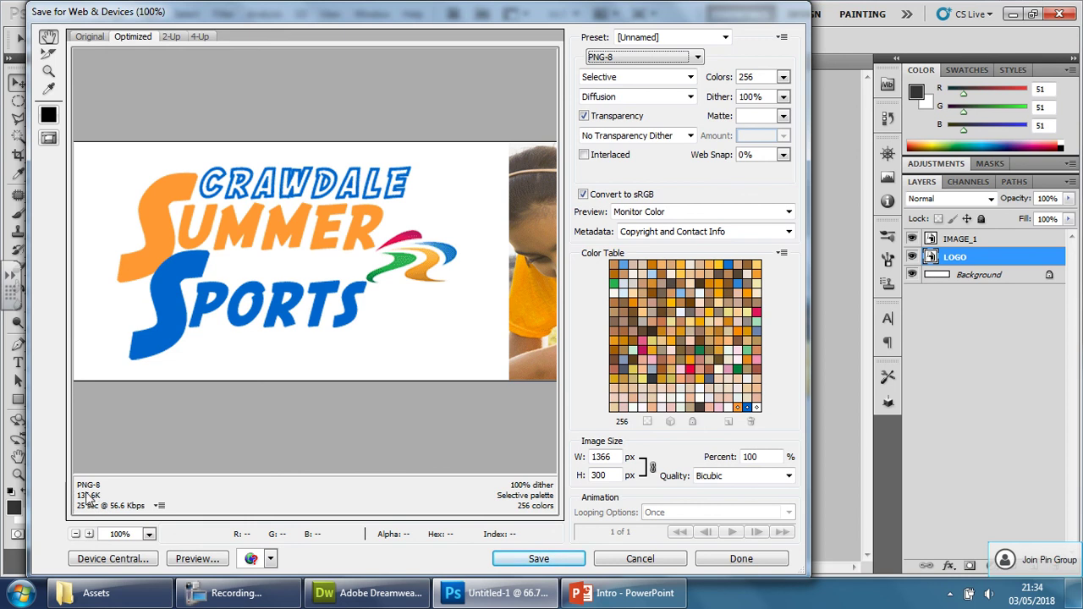
double_click(752, 457)
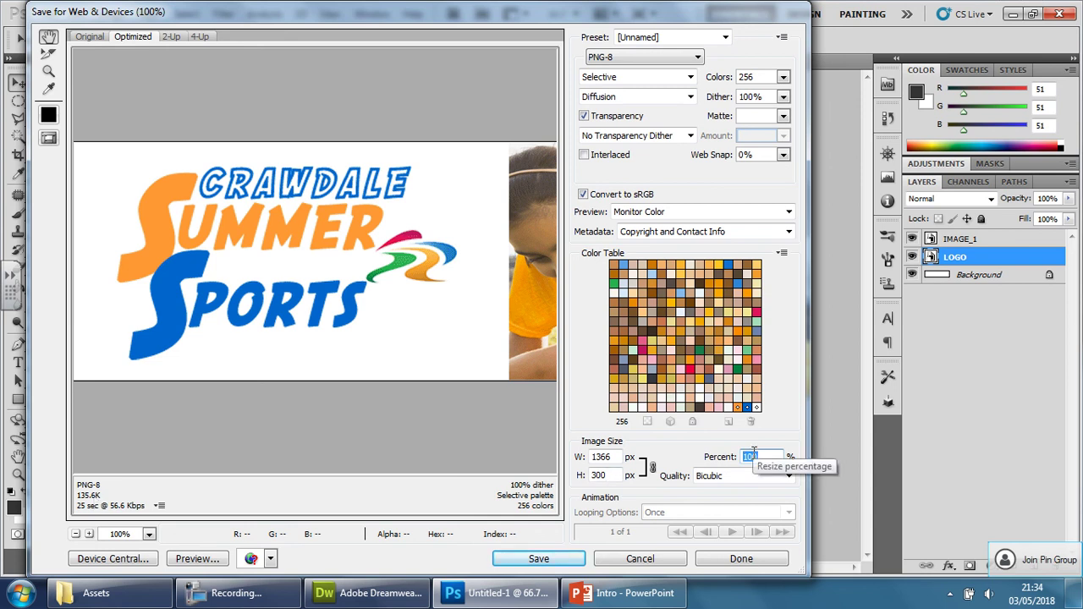
type("80")
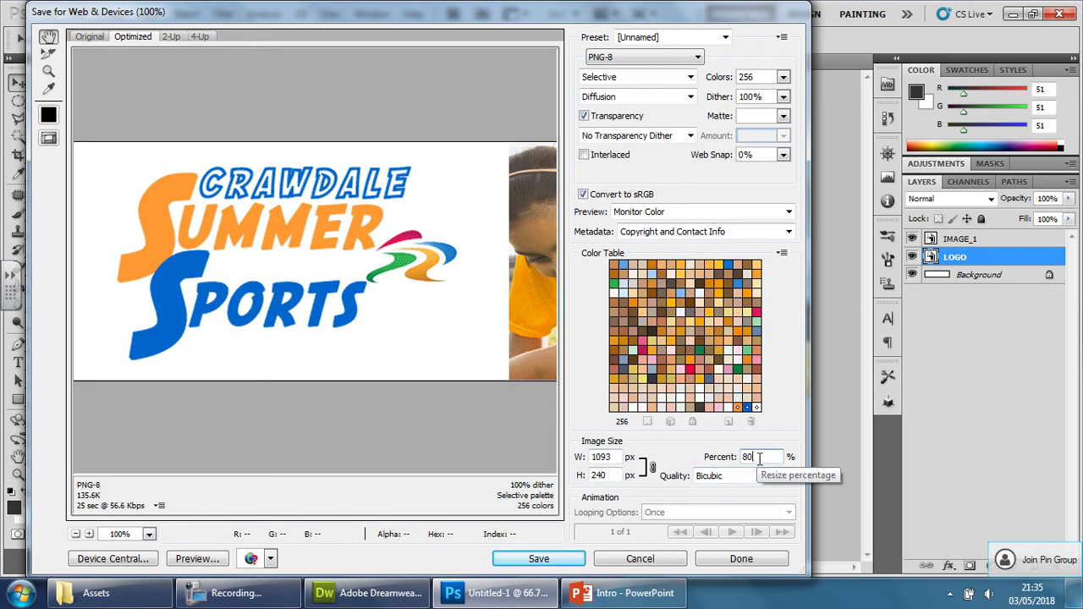
left_click(624, 77)
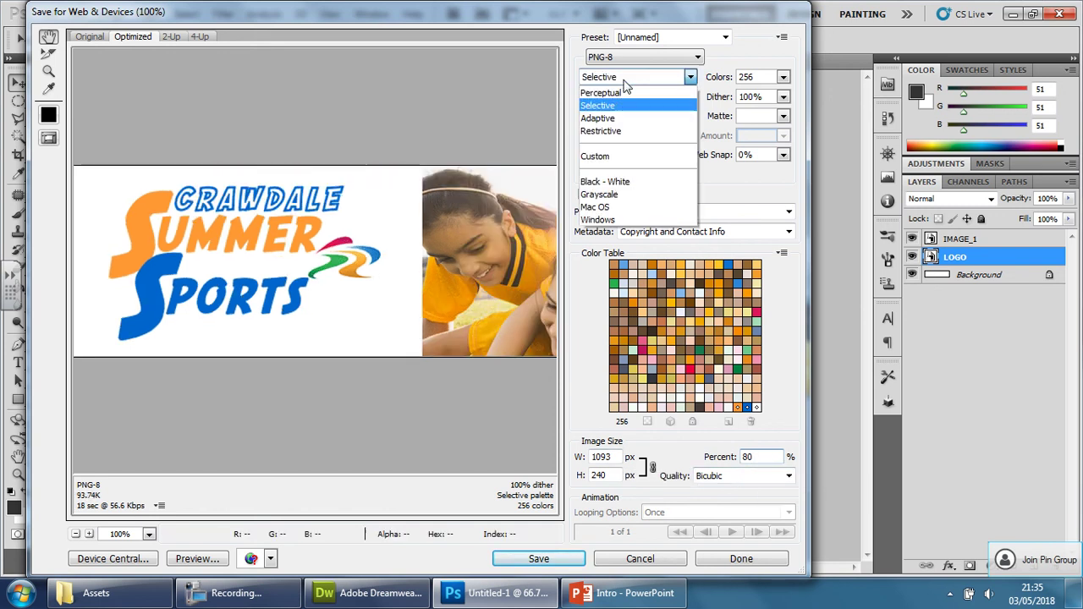
left_click(771, 188)
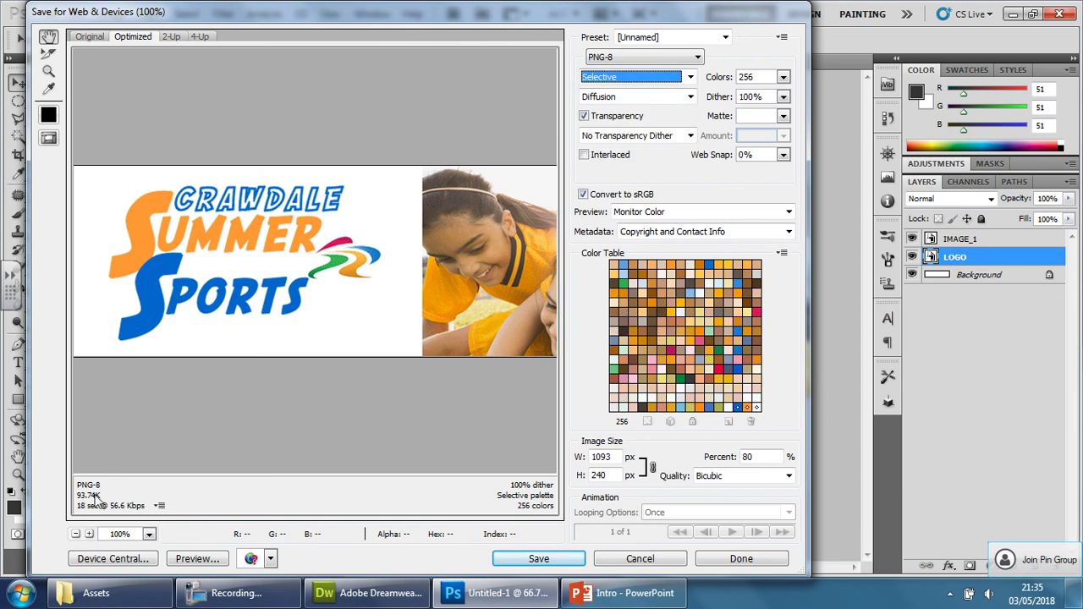
double_click(771, 458)
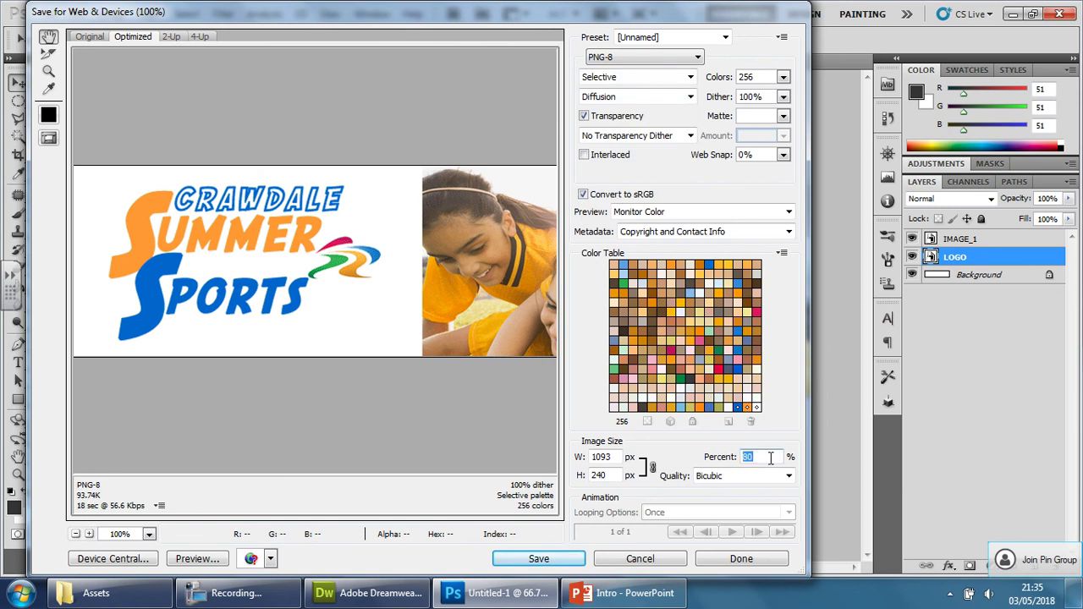
type("100")
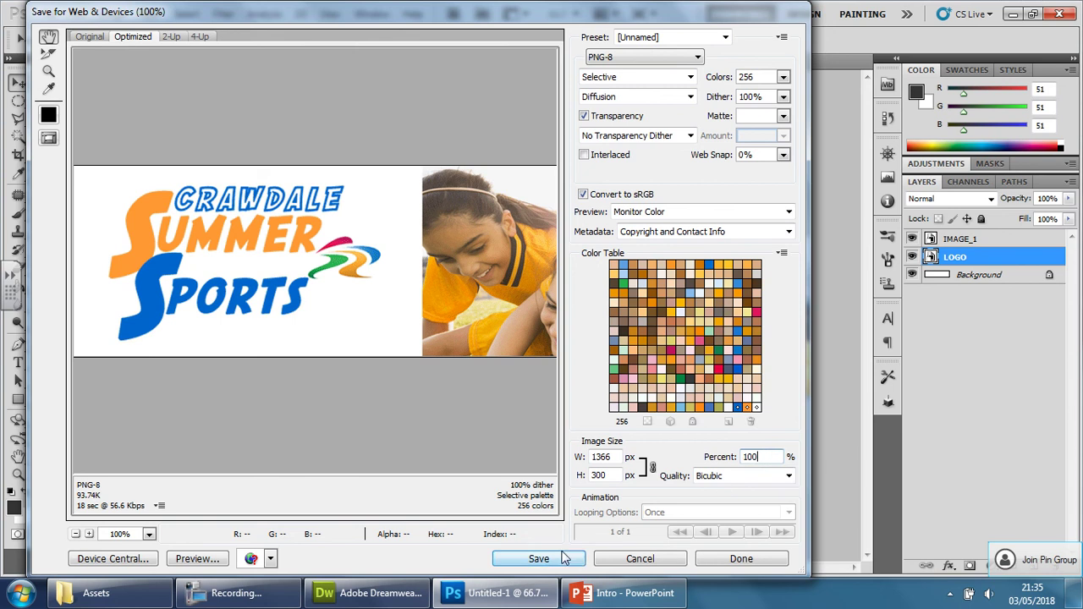
Step: Browse to the M: drive's Assets folder and enter Banner1 as the file name
left_click(540, 559)
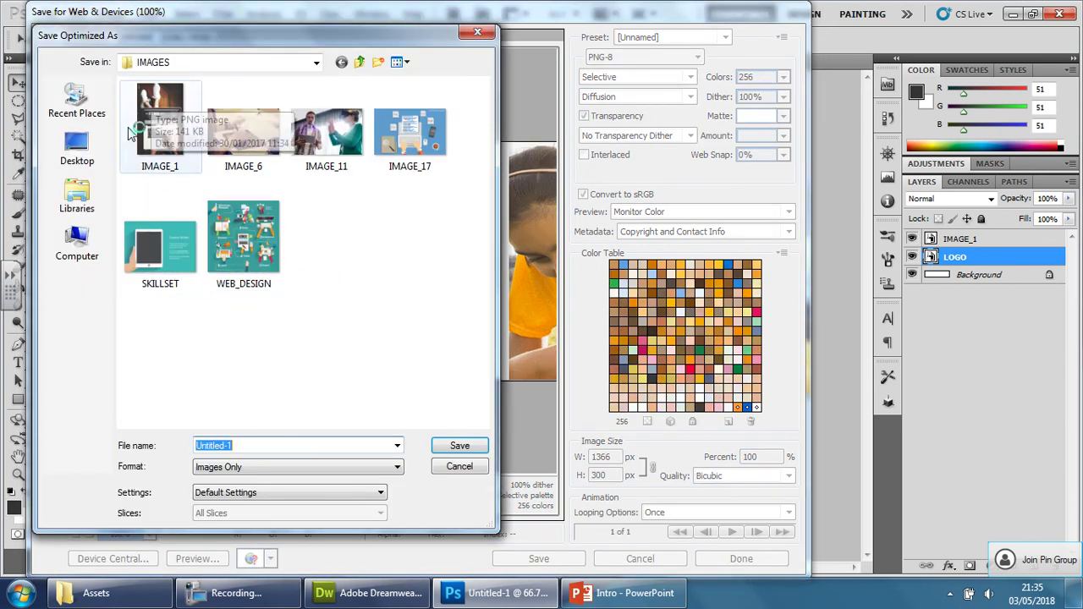
left_click(75, 253)
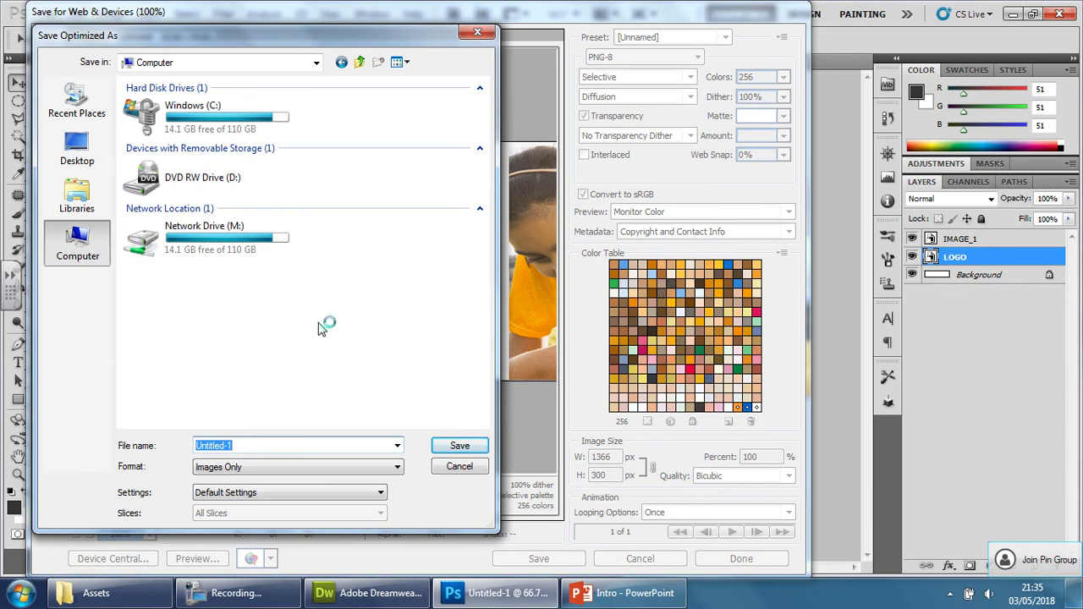
double_click(212, 229)
double_click(148, 148)
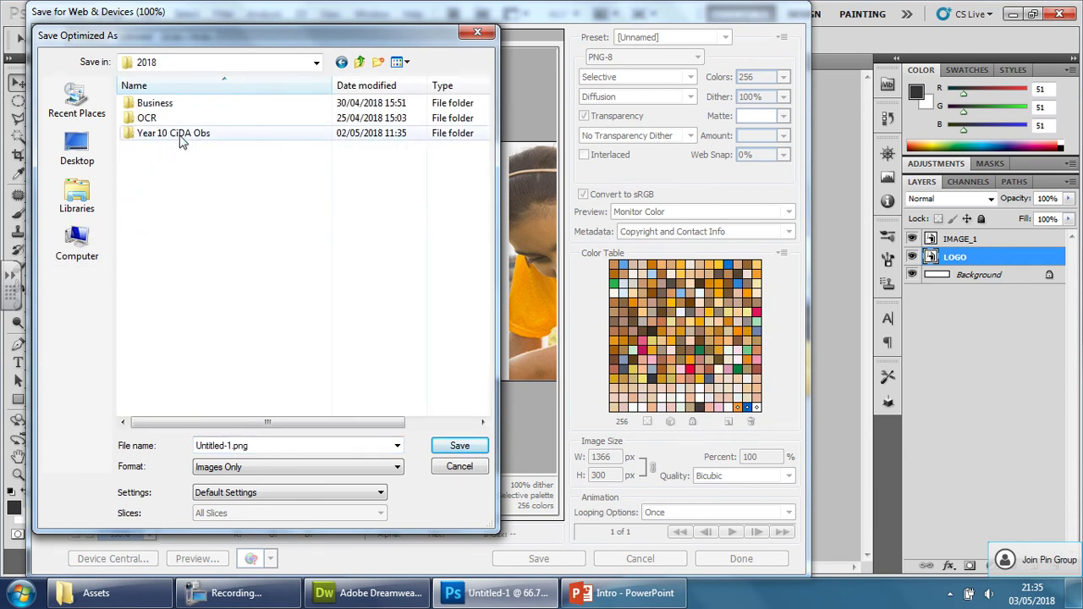
double_click(178, 148)
double_click(168, 164)
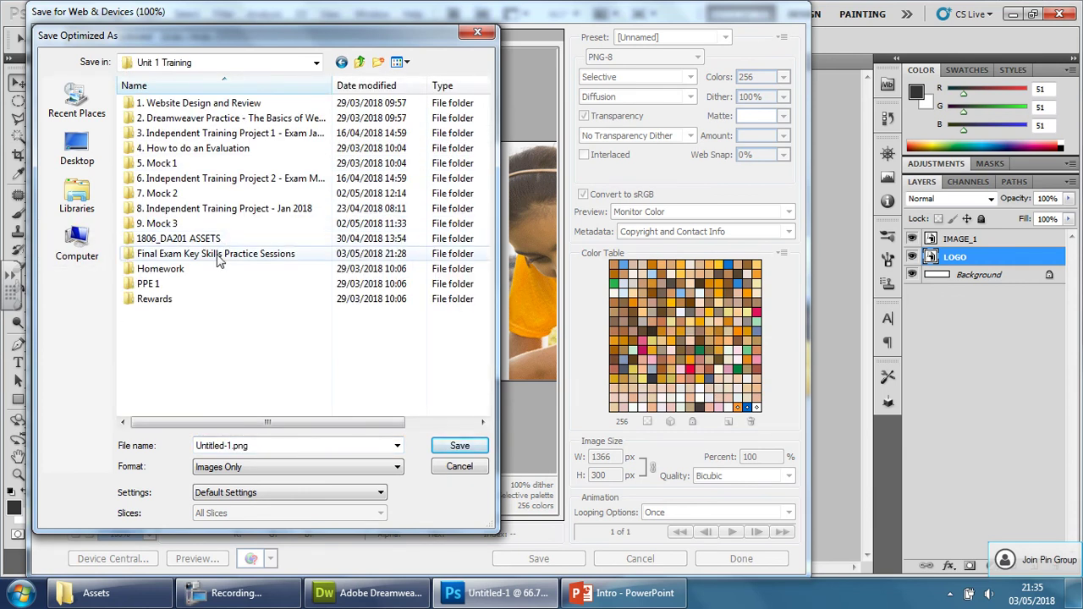
double_click(203, 256)
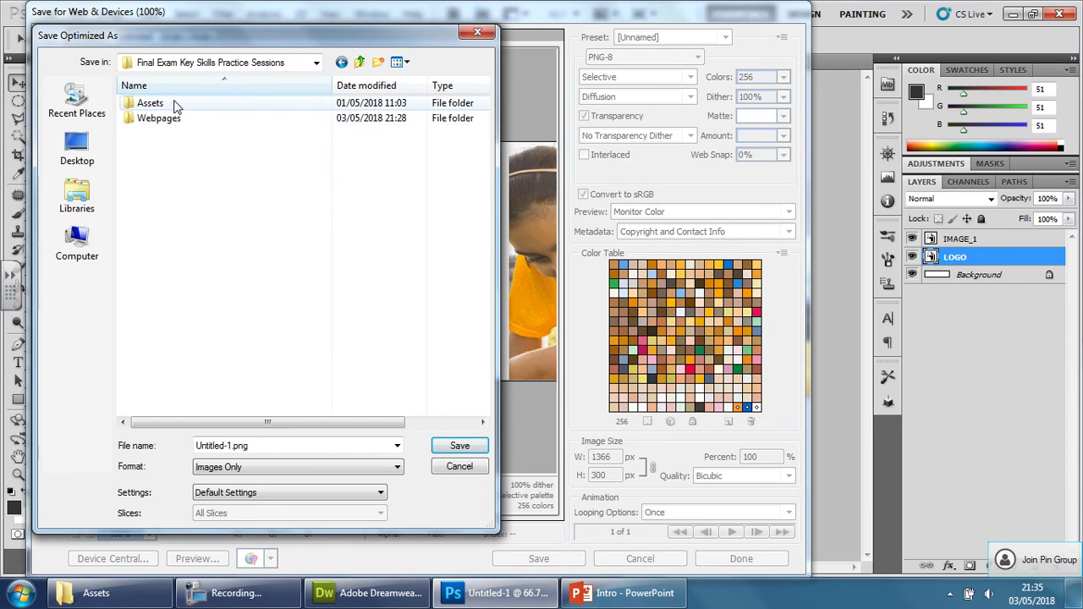
double_click(174, 104)
left_click(254, 446)
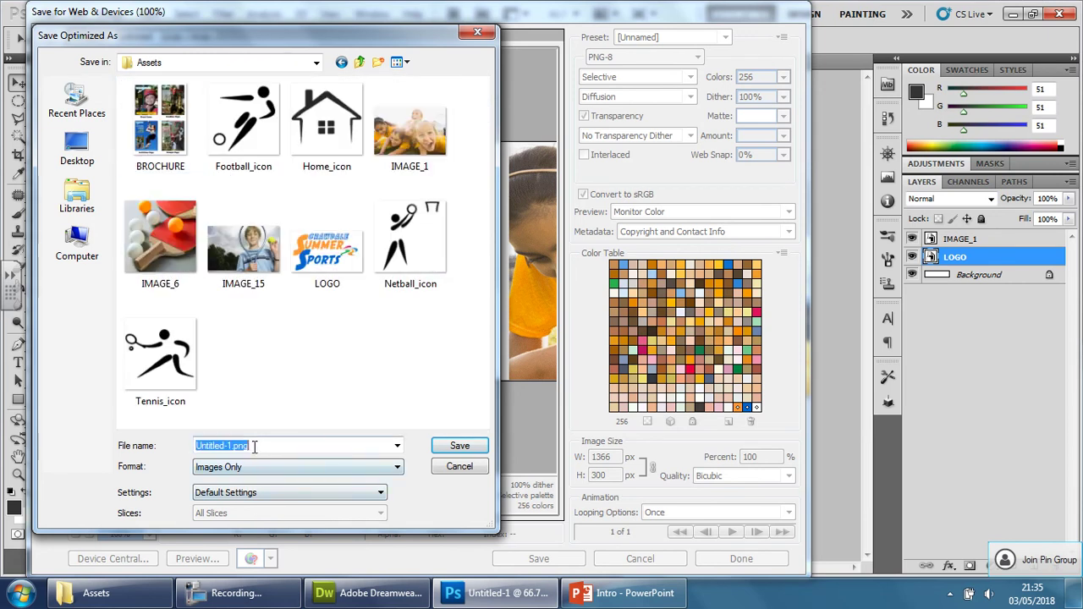
type("b")
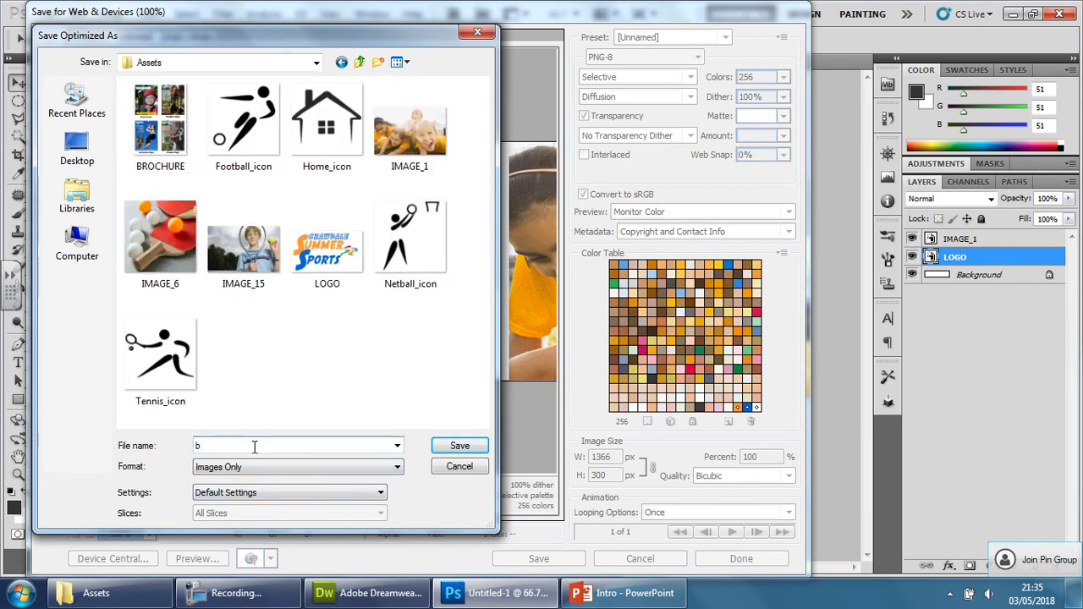
key("BackSpace")
type("Banner1")
Step: Save Banner1, then give the LOGO layer an inner shadow instead of a drop shadow
left_click(459, 445)
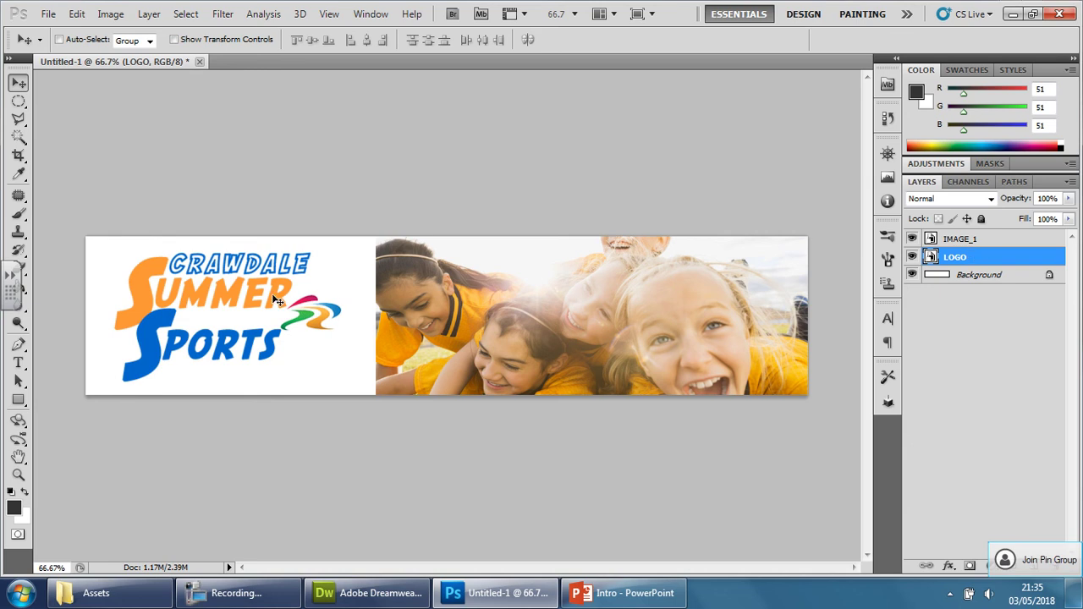
right_click(980, 260)
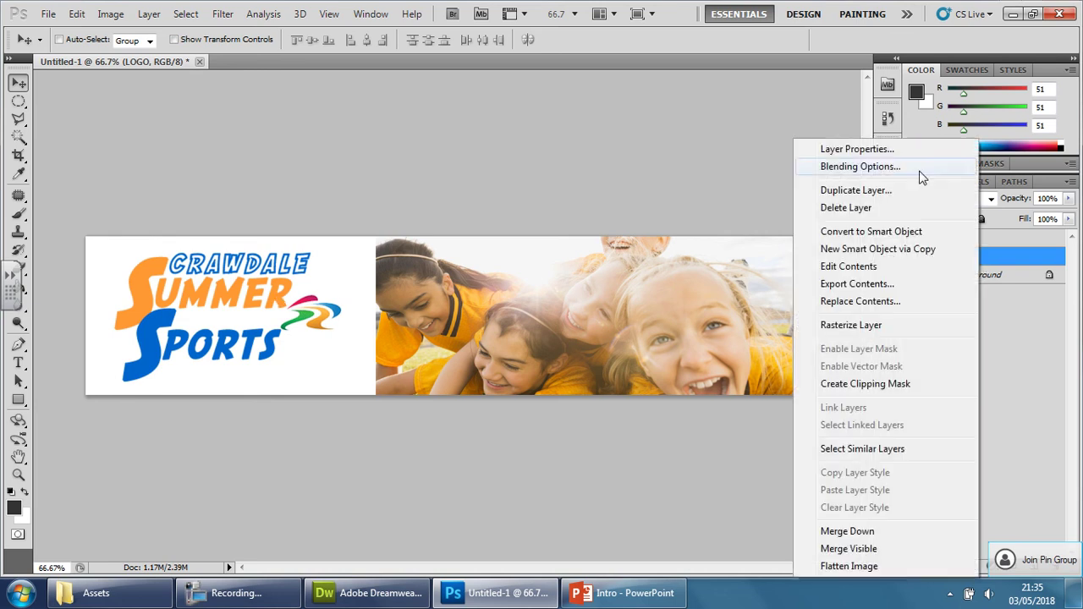
key("Escape")
right_click(1005, 259)
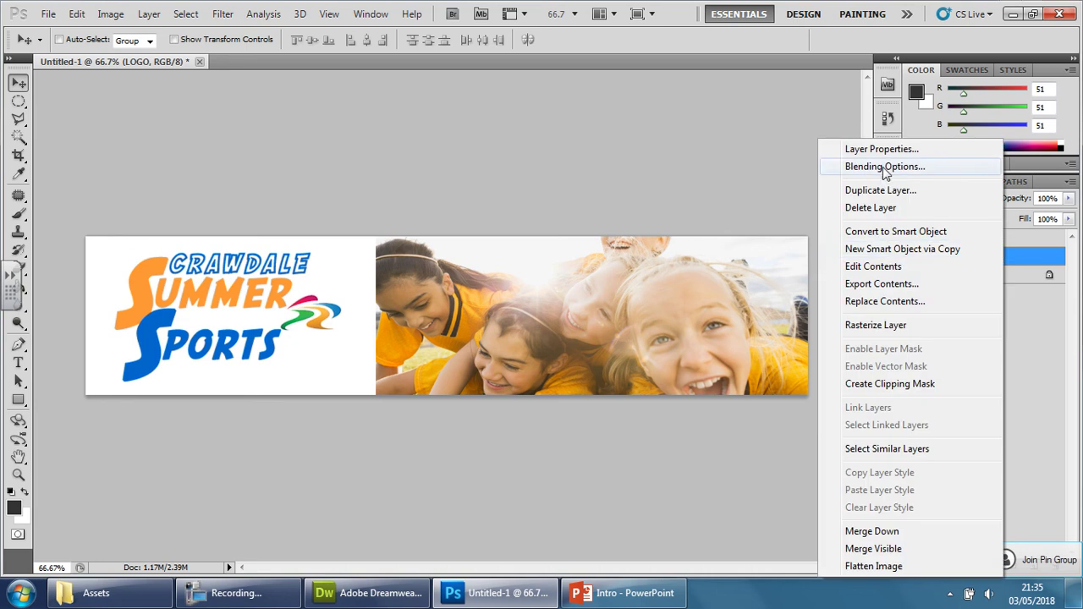
key("Escape")
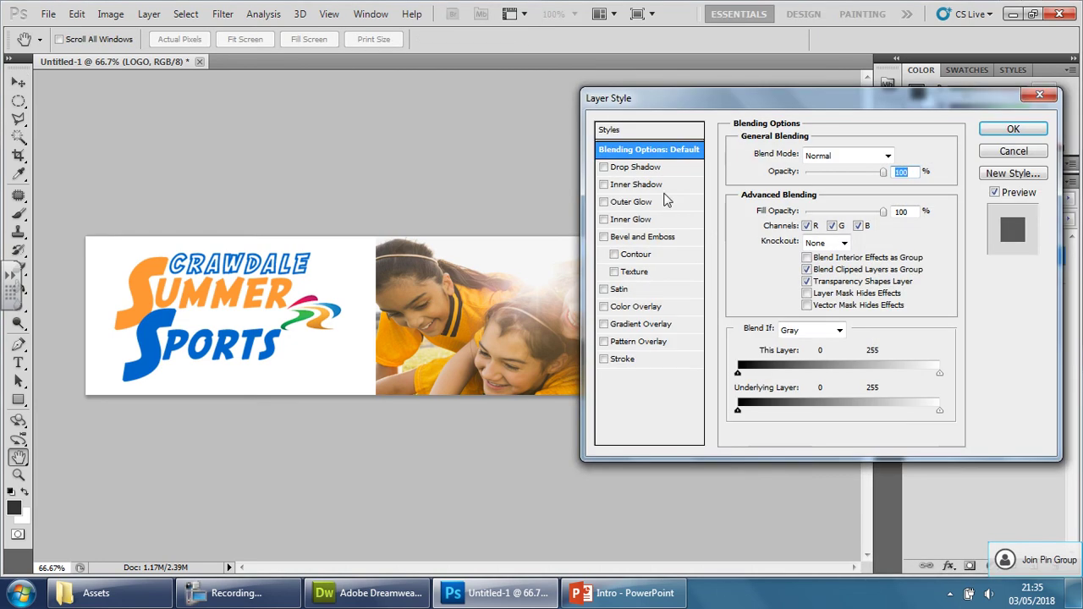
left_click(604, 168)
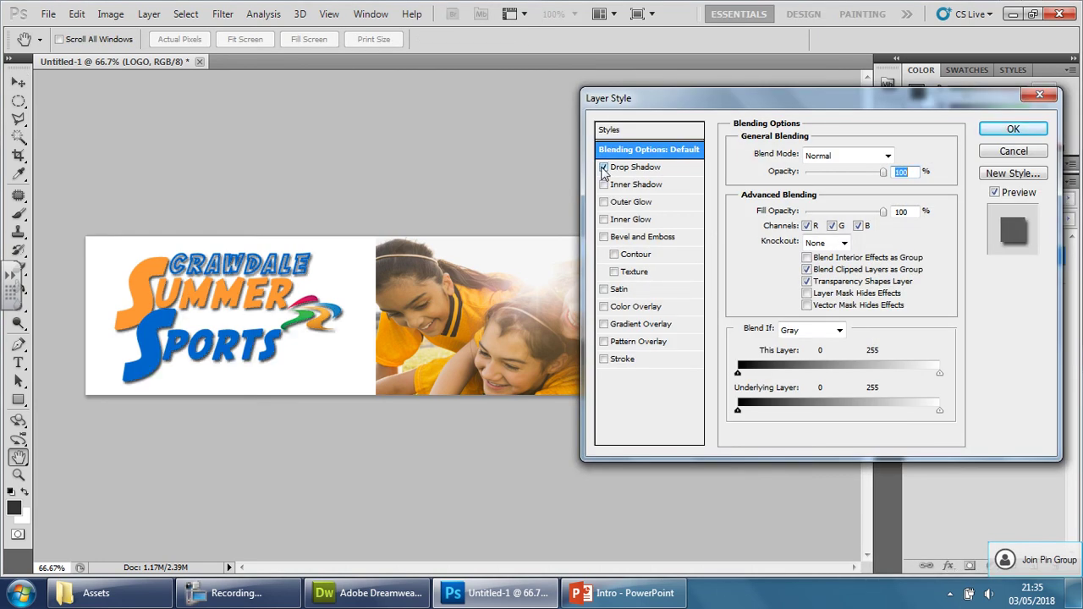
left_click(604, 168)
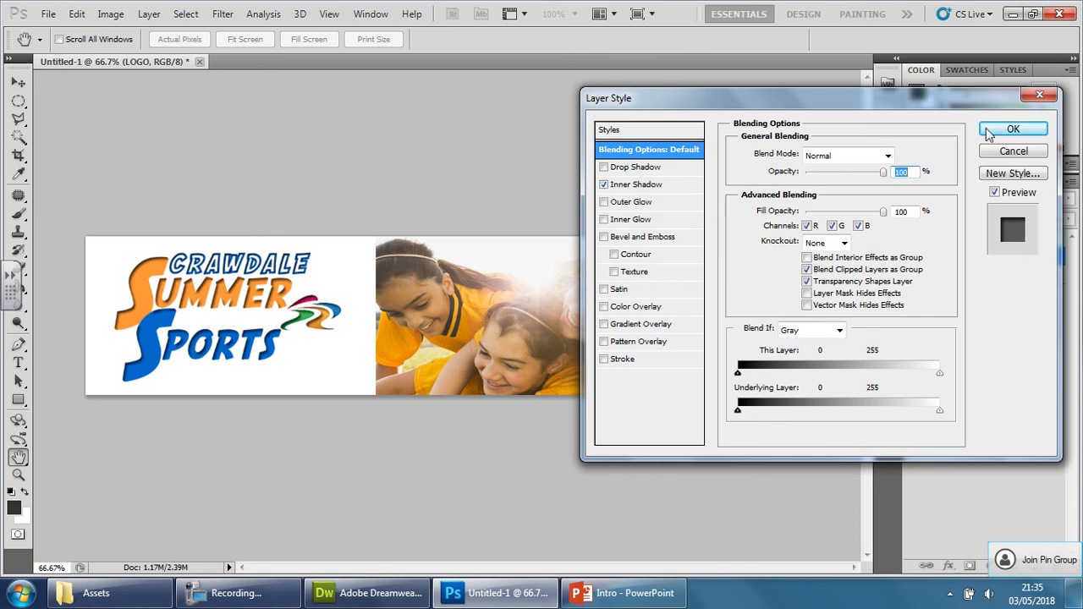
left_click(1014, 128)
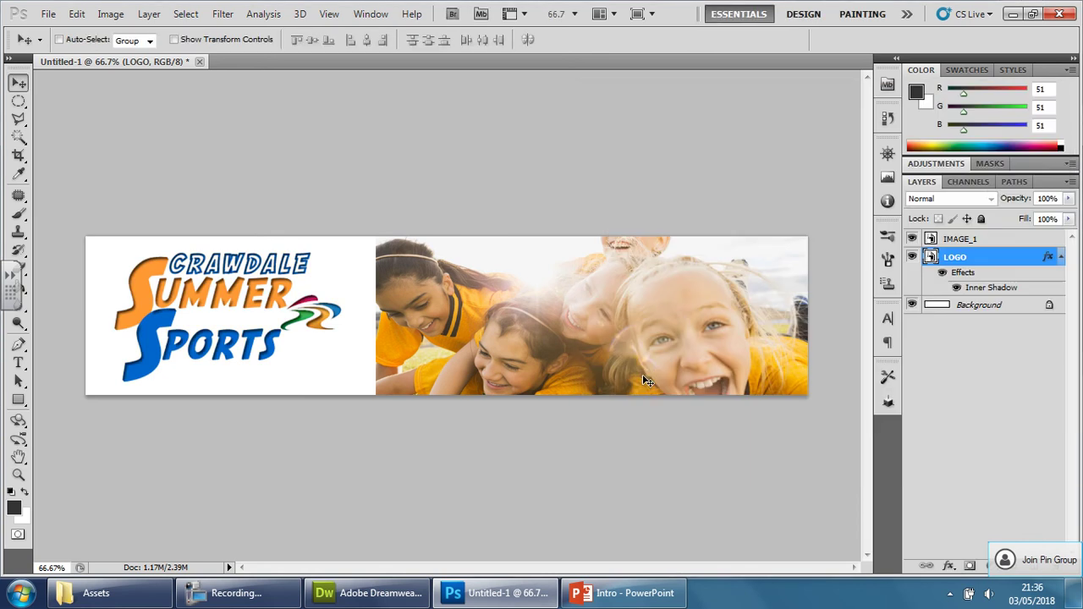
Step: Export the updated banner to Assets as a PNG named Banner2
left_click(48, 13)
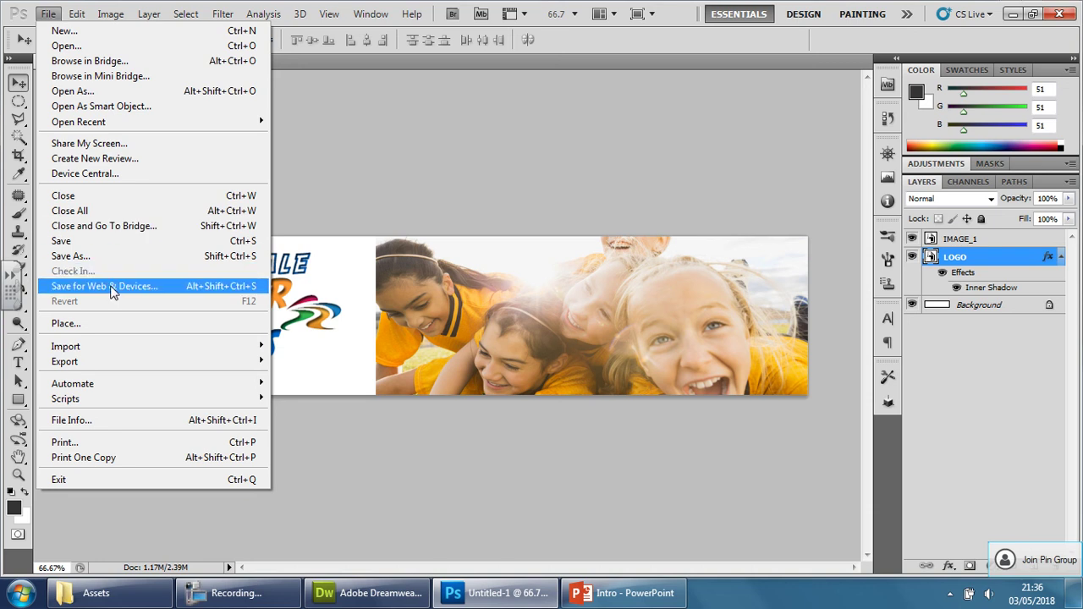
left_click(105, 286)
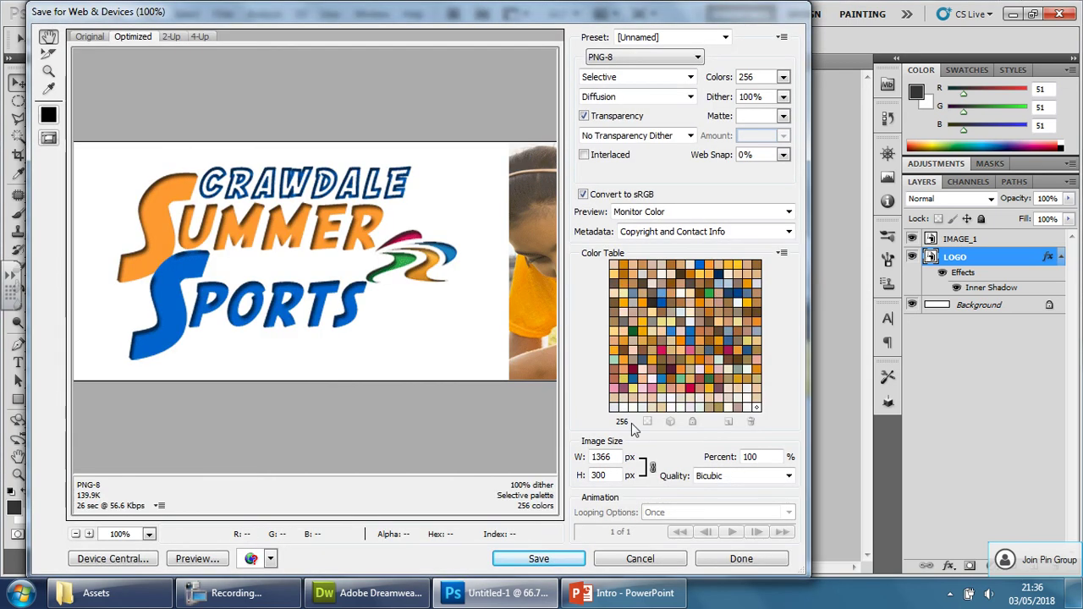
left_click(518, 561)
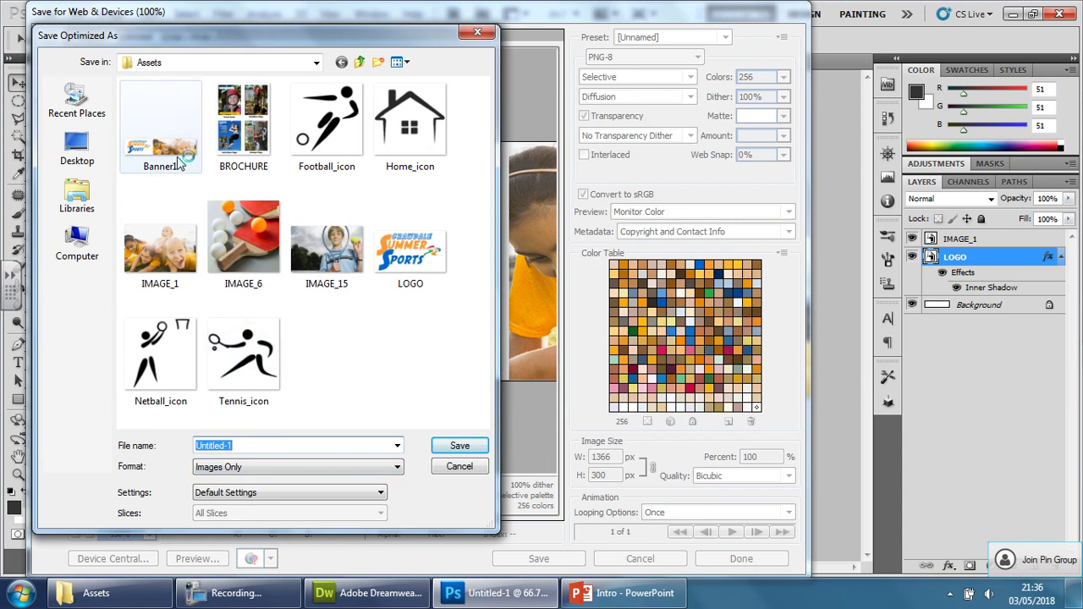
left_click(161, 140)
left_click(258, 446)
type("Banner2")
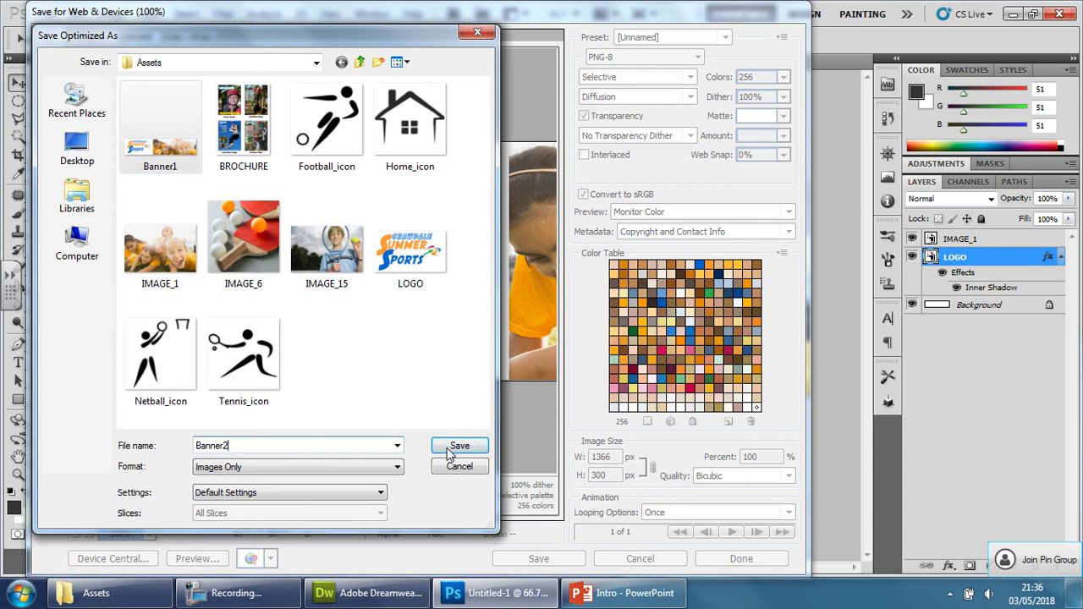
left_click(460, 446)
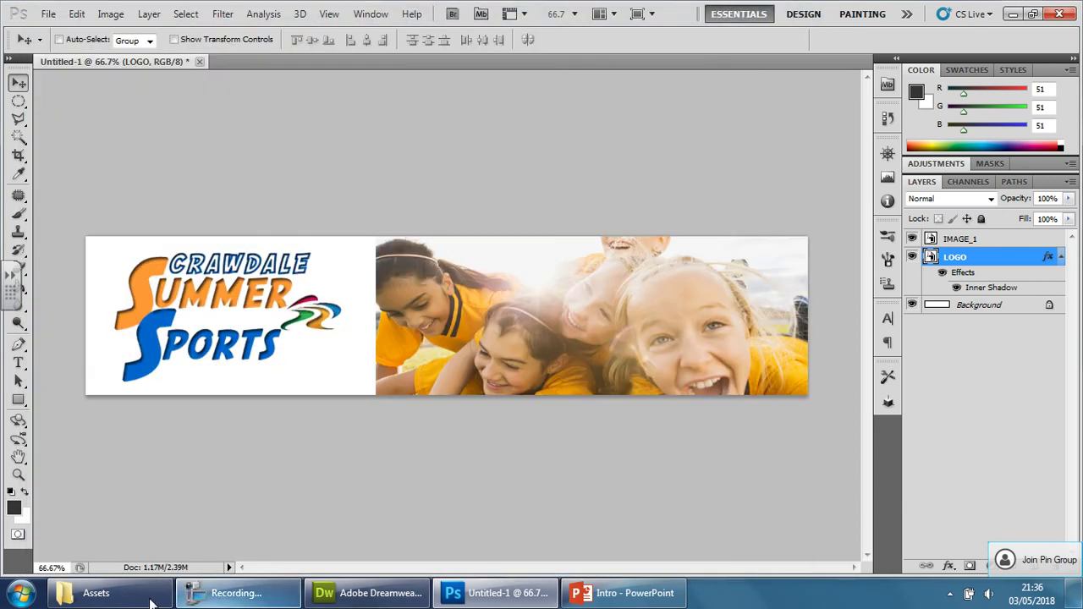
Step: Check Banner2's details in the maximized Assets folder, then return to Dreamweaver
left_click(96, 592)
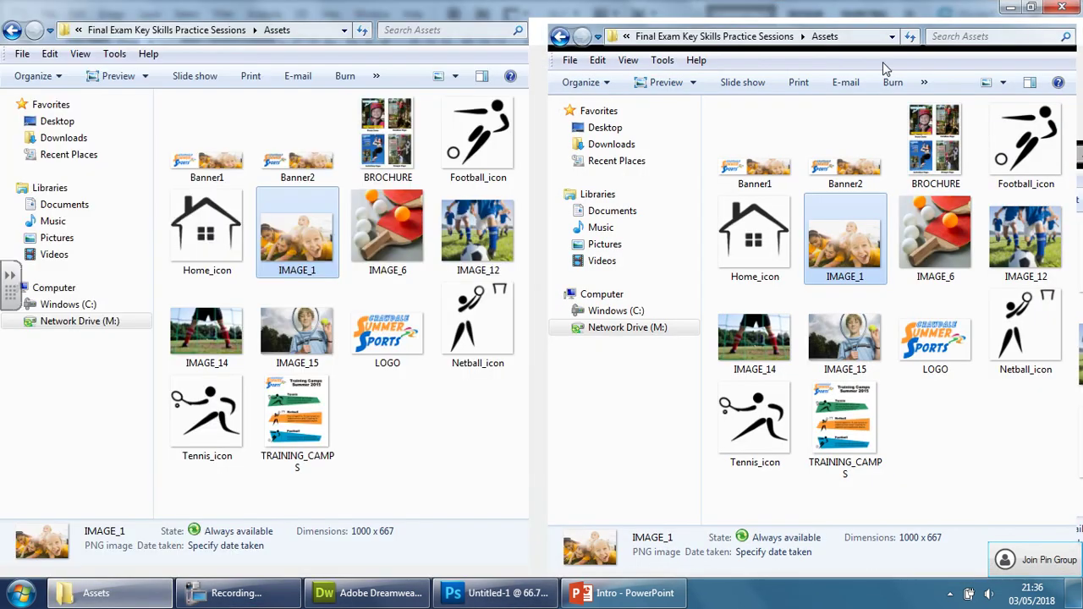
left_click(1029, 9)
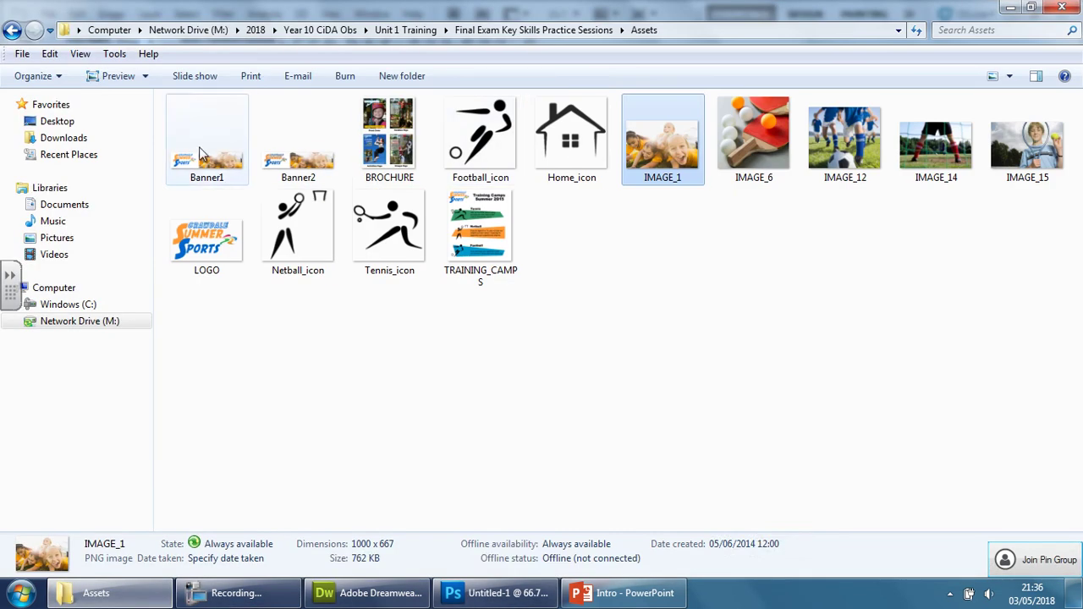
left_click(305, 162)
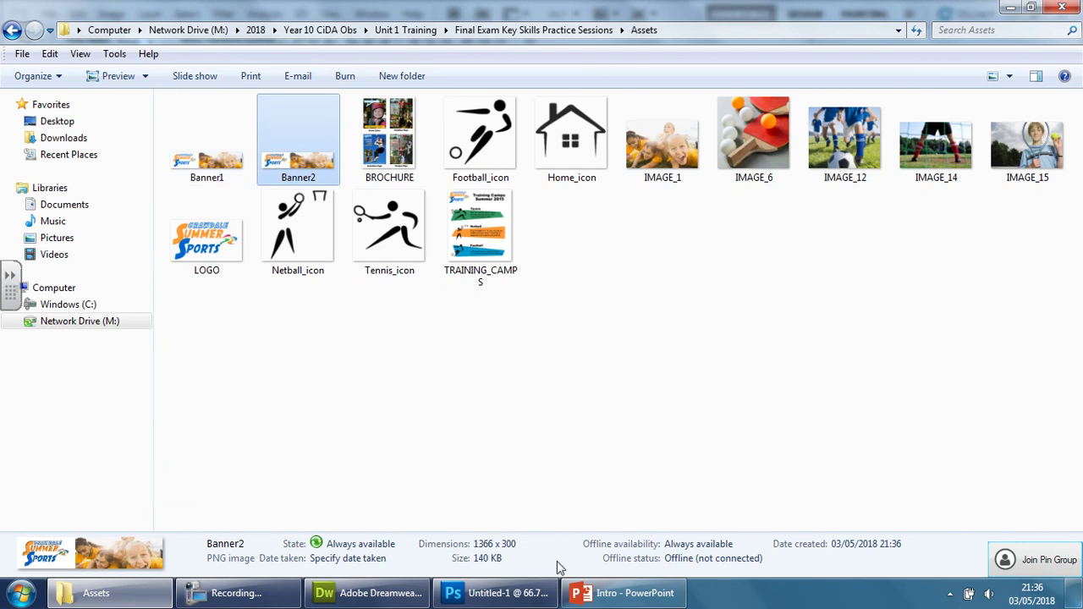
left_click(379, 592)
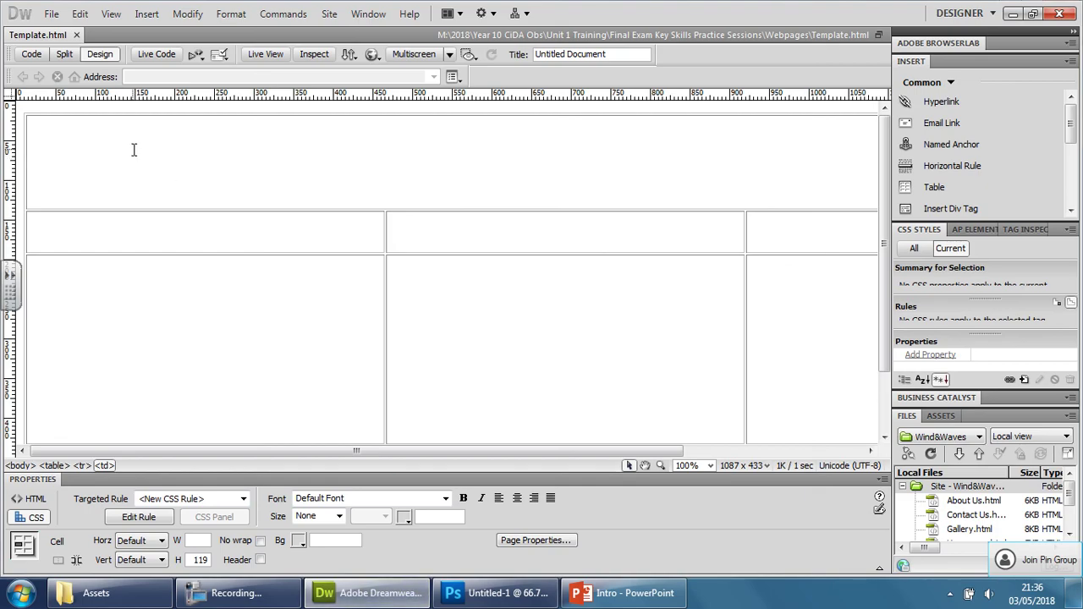
Step: Start inserting a rollover image from the Image Objects list
left_click(146, 13)
mouse_move(188, 66)
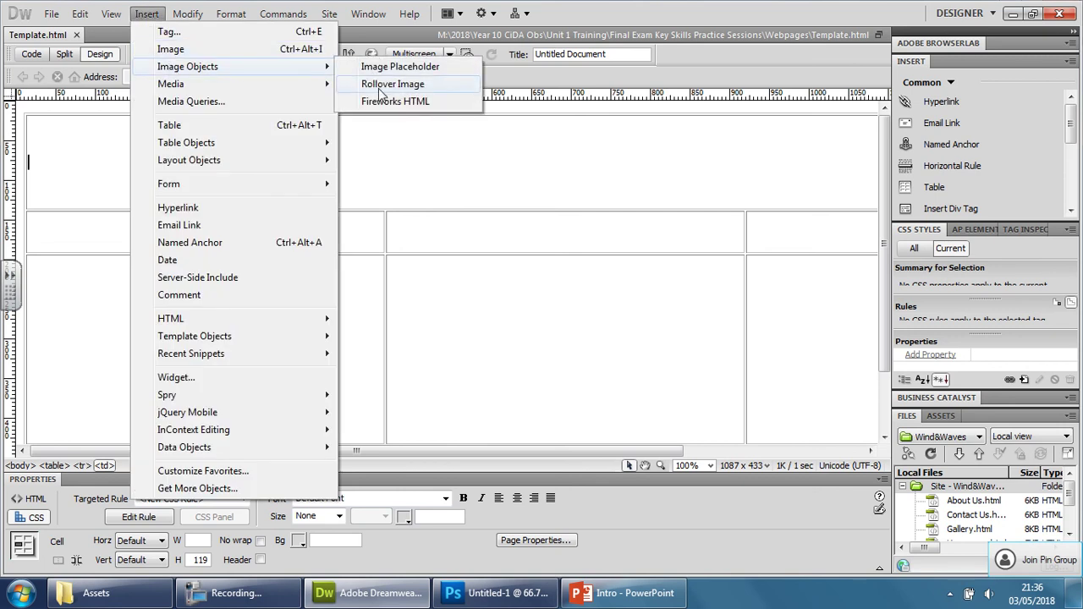
left_click(392, 84)
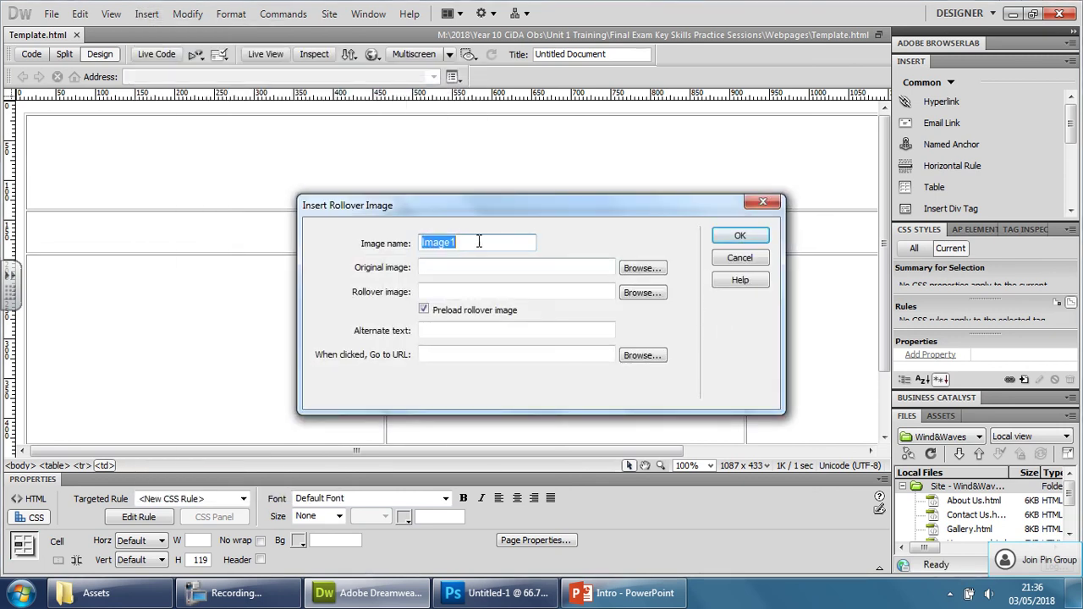
type("Banner with")
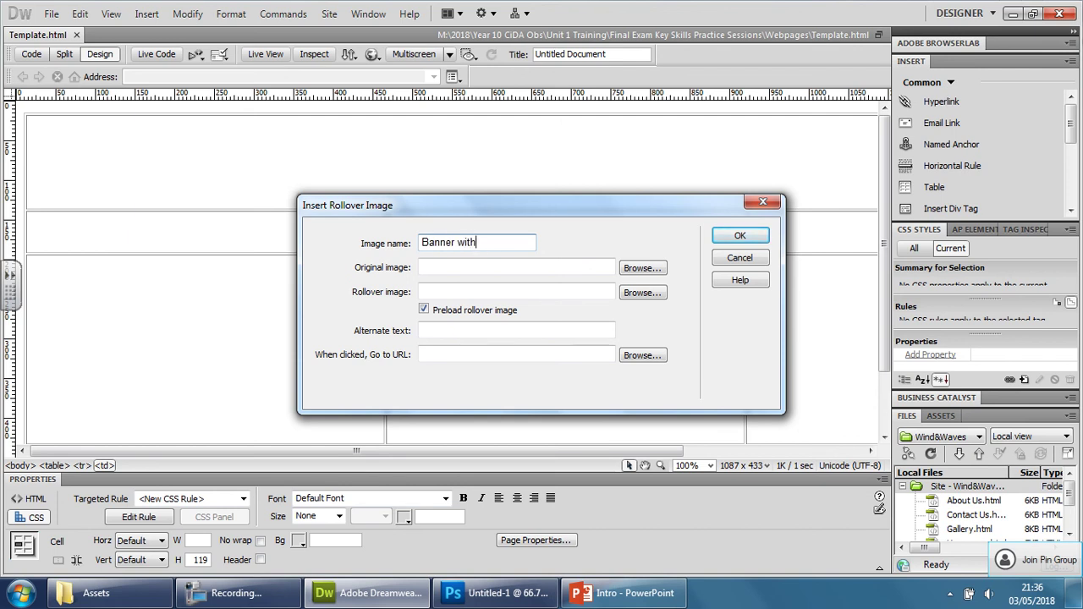
type(" company logo")
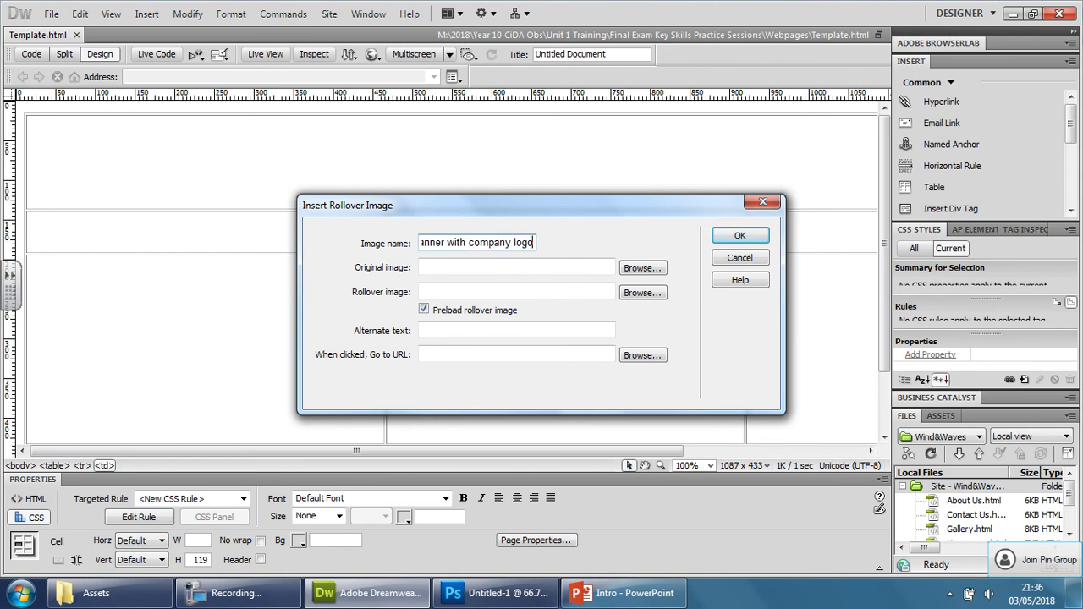
Step: Set Banner1 from Assets as the original image and Banner2 as the rollover, without copying
left_click(643, 269)
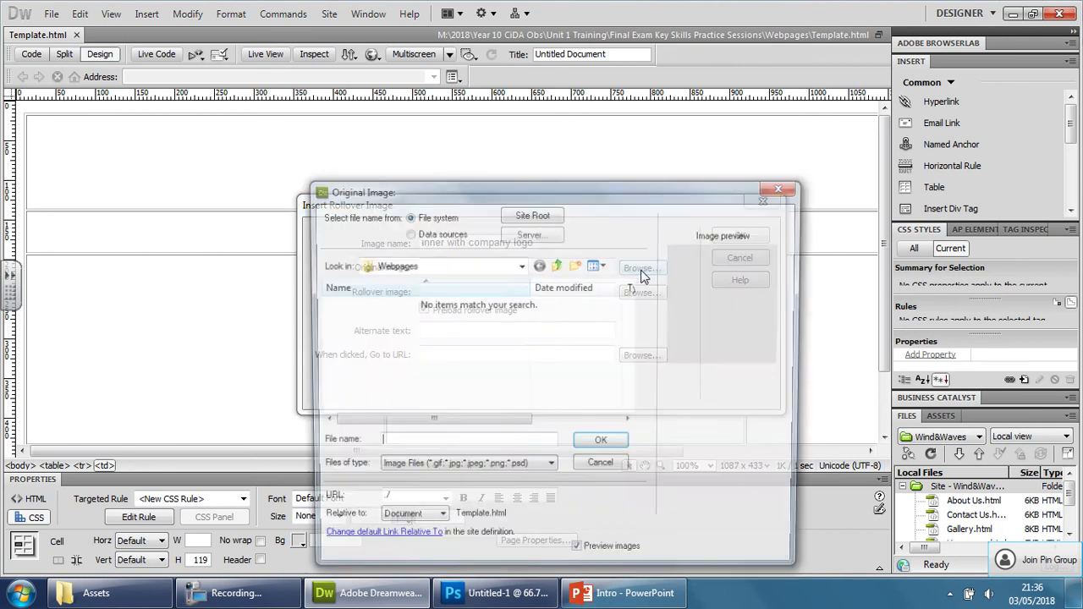
left_click(557, 265)
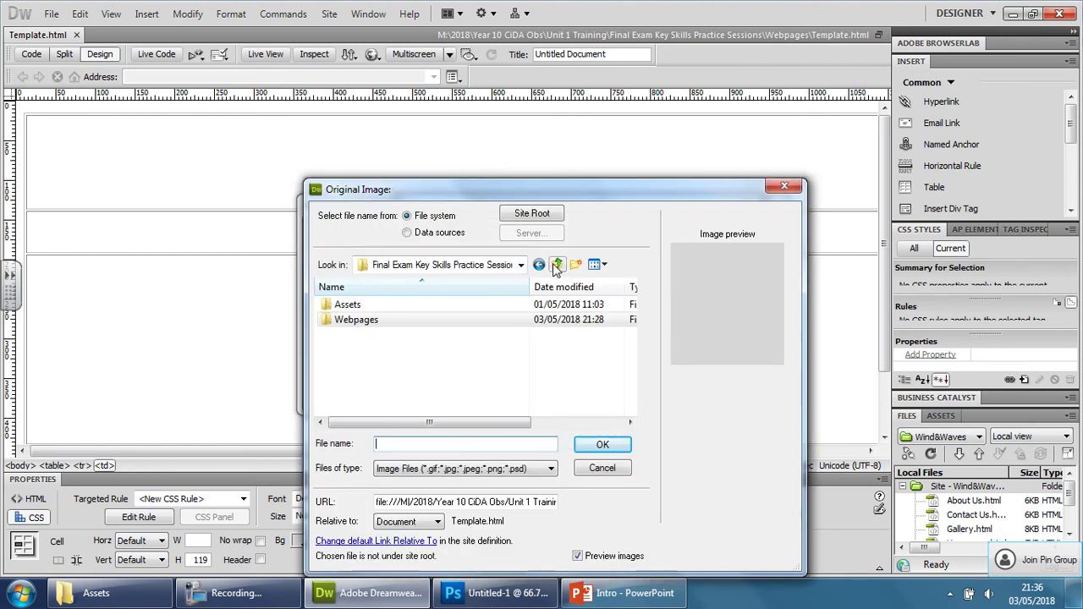
double_click(479, 304)
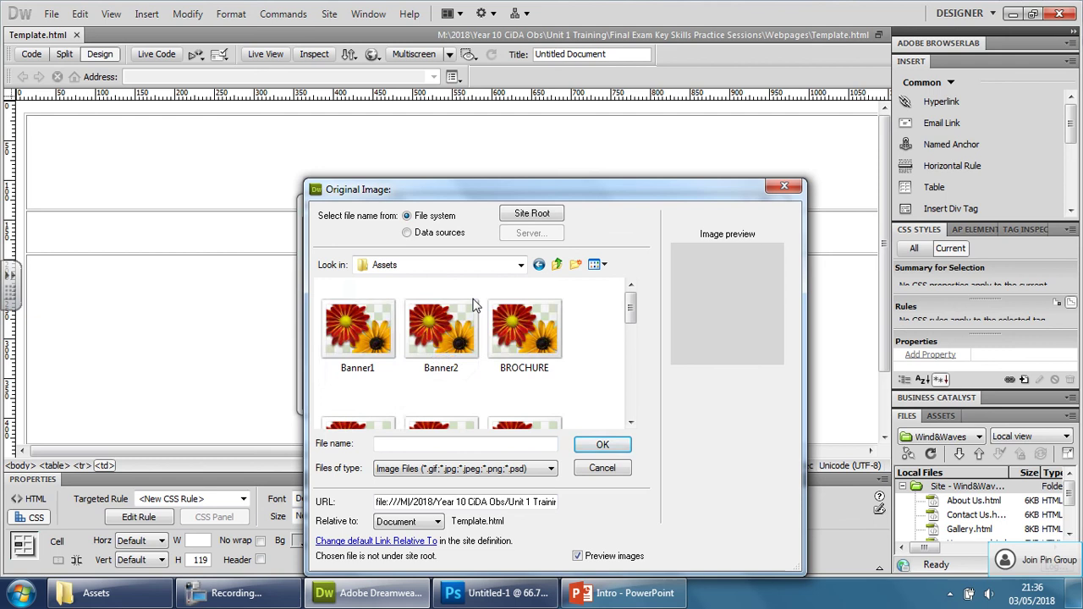
double_click(368, 355)
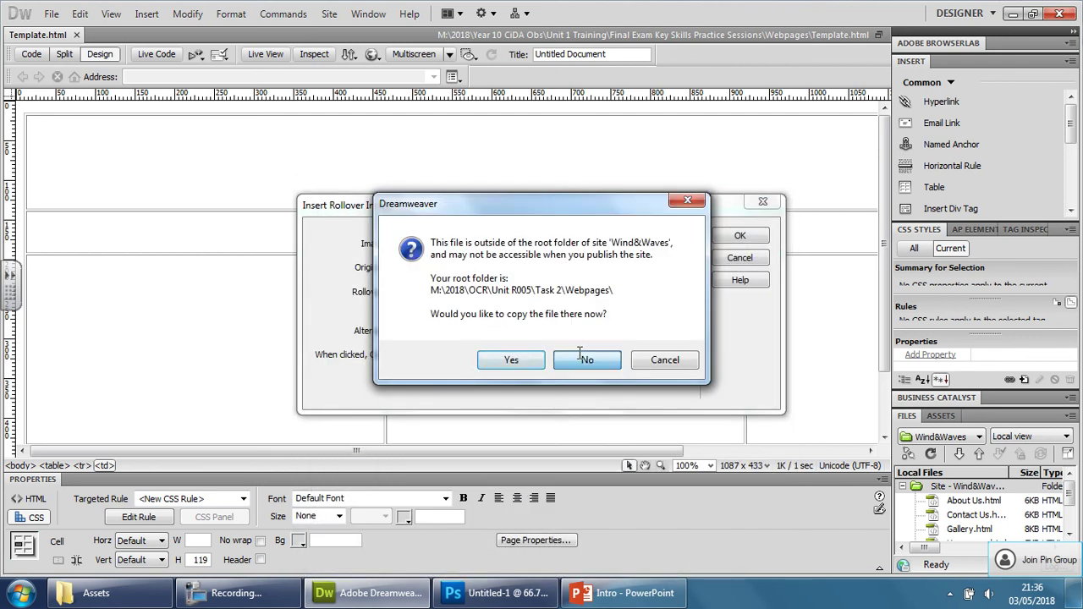
left_click(587, 359)
left_click(581, 286)
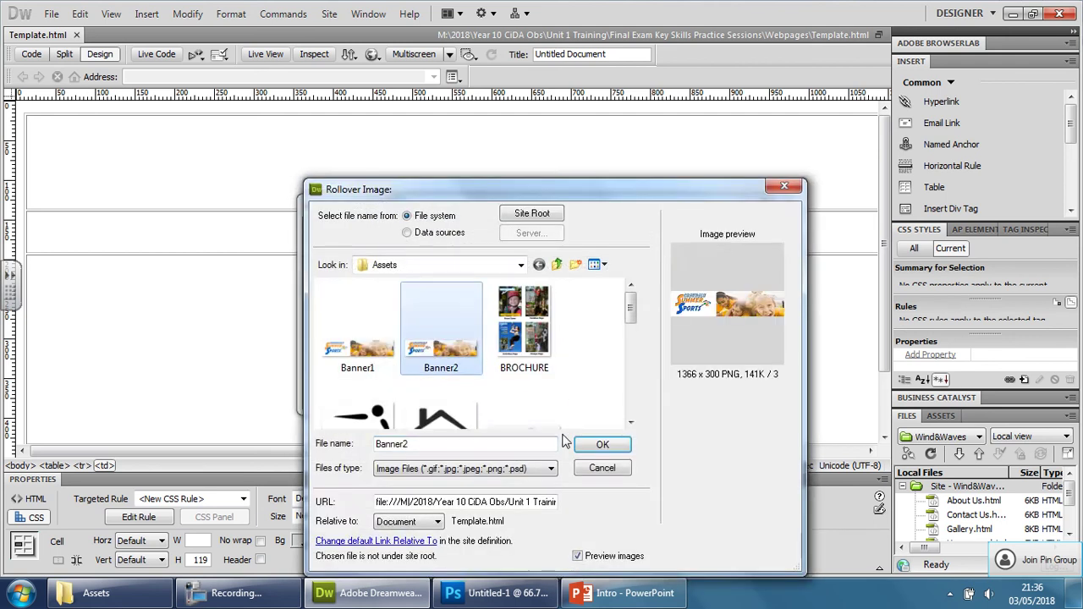
left_click(603, 444)
Step: Keep Banner2 in place without copying and begin the banner's alternate text
left_click(584, 360)
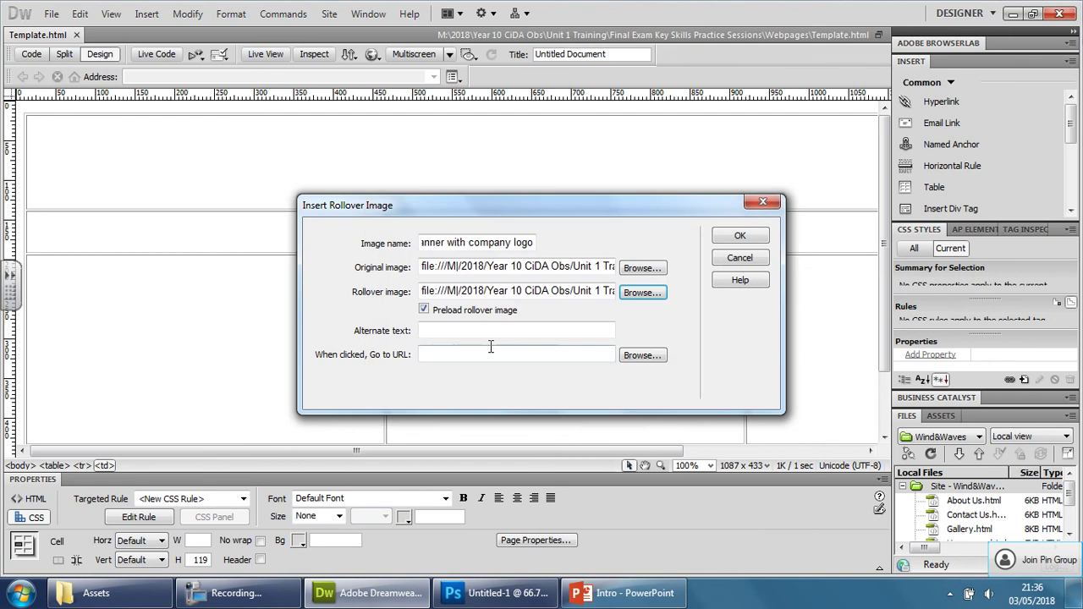
left_click(491, 332)
type("White")
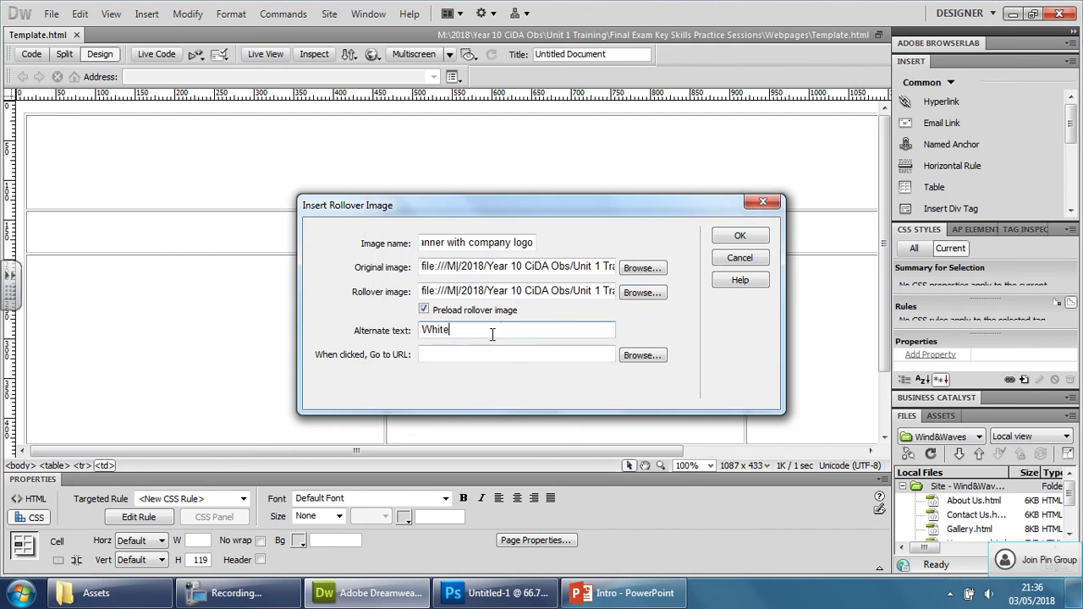
type("b")
type("an ")
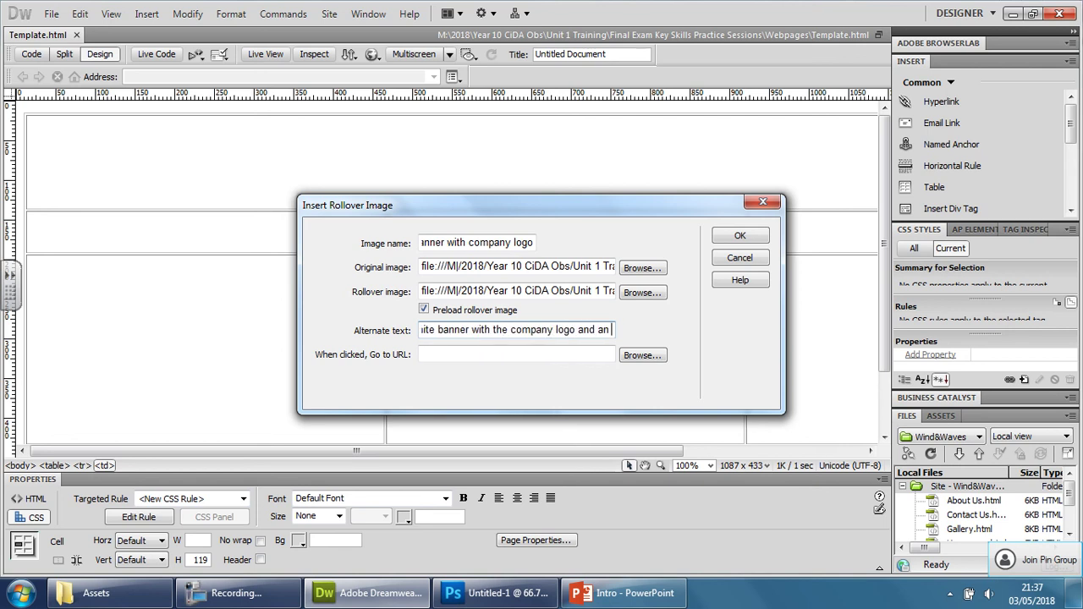
type("image of ")
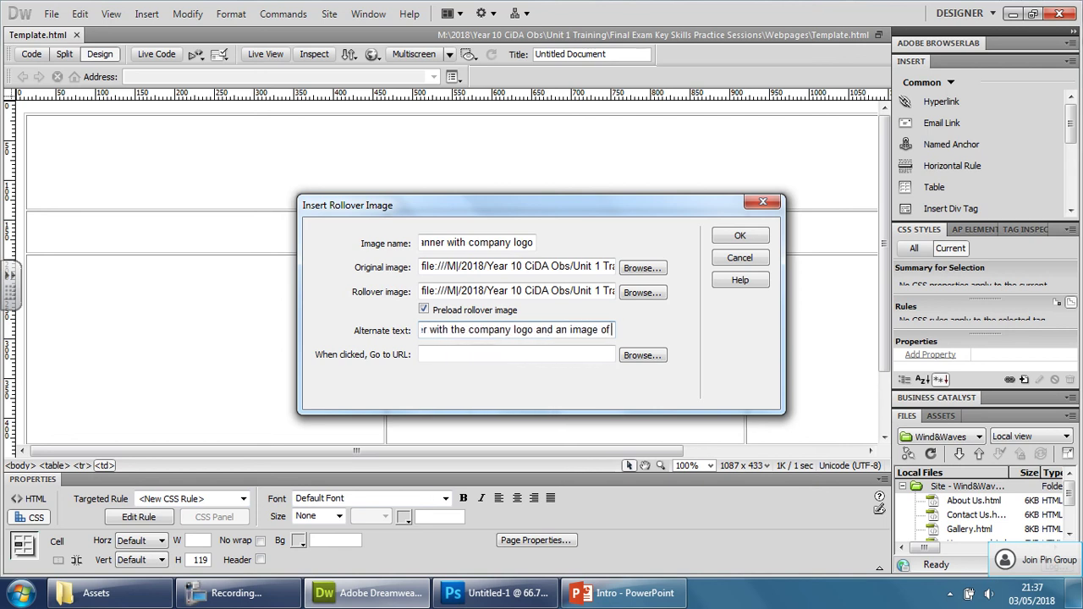
type("young ")
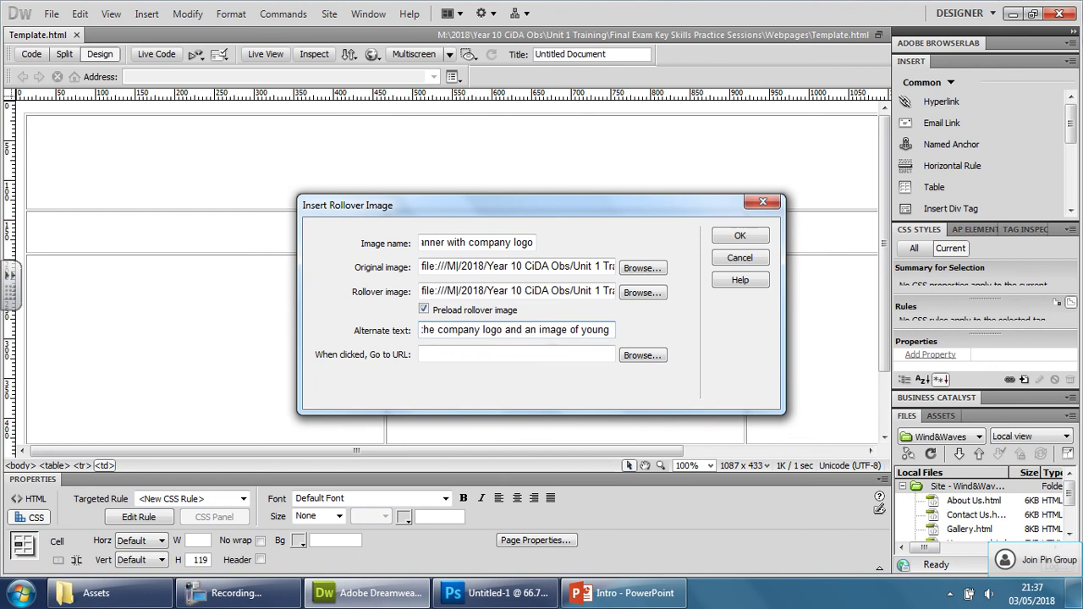
type("femal")
type("e ")
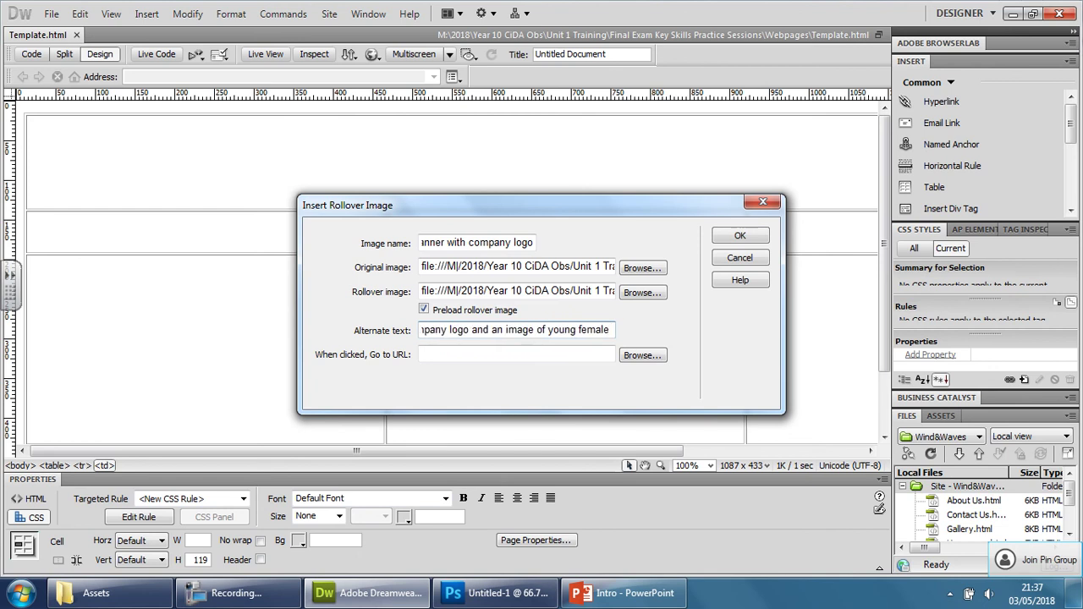
type("foot")
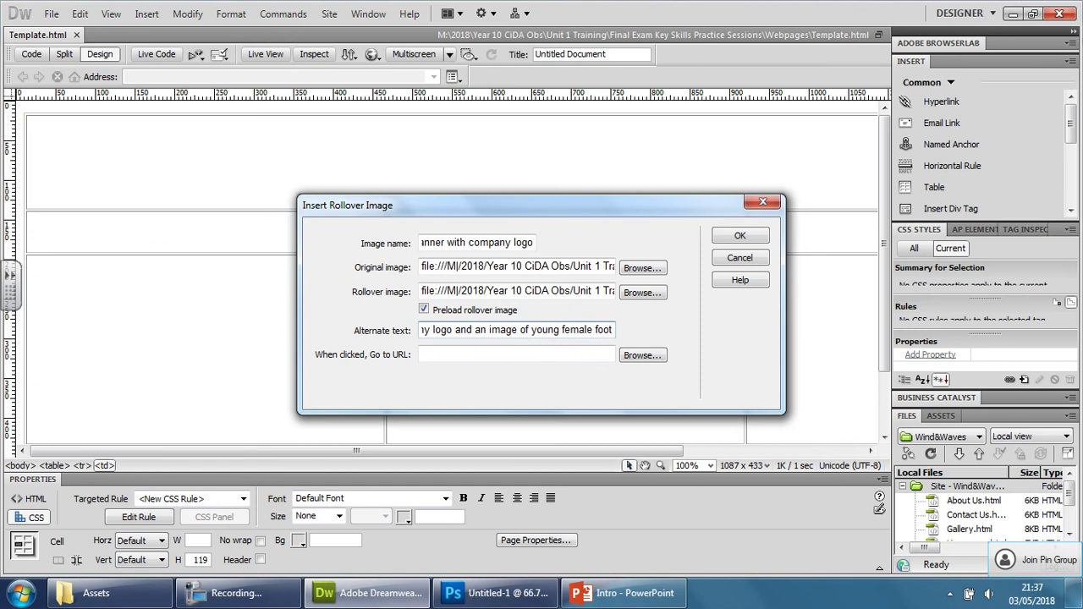
type("bal p")
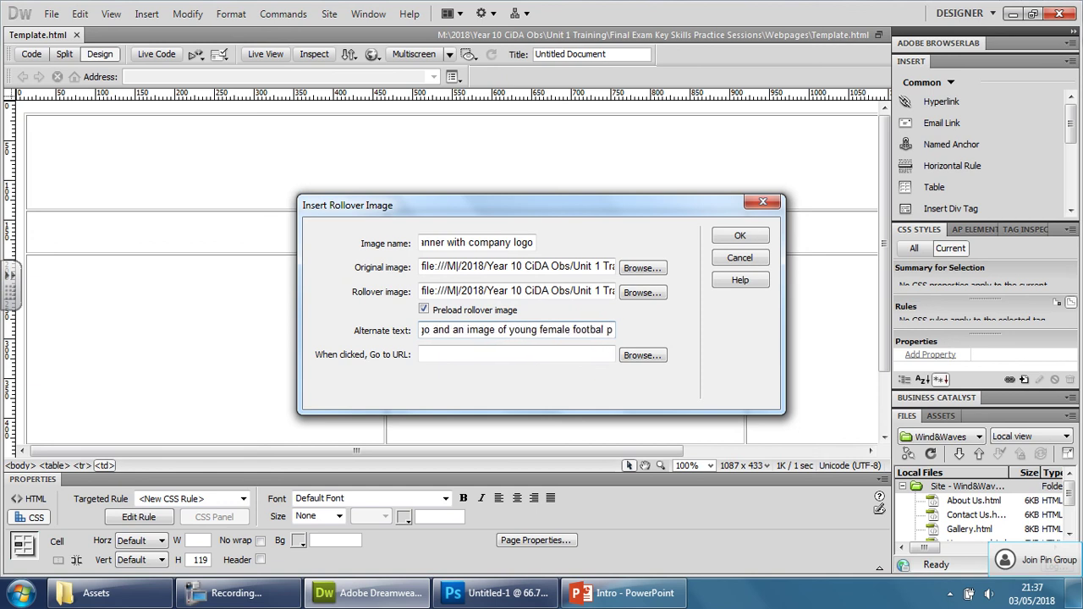
type("layer")
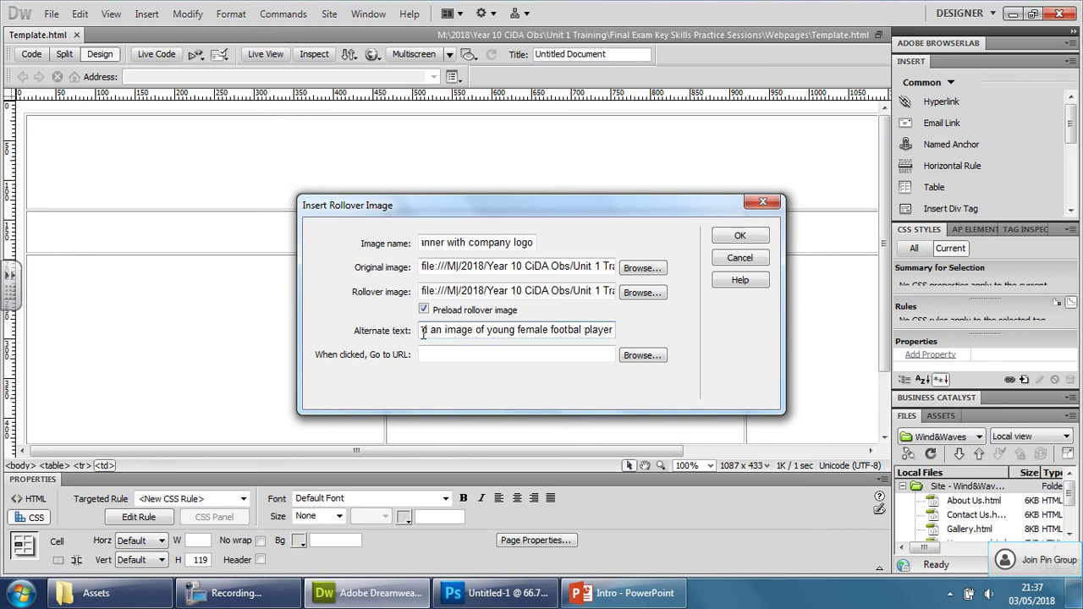
Step: Insert the rollover banner, save the template, and preview the page in Chrome
left_click(740, 236)
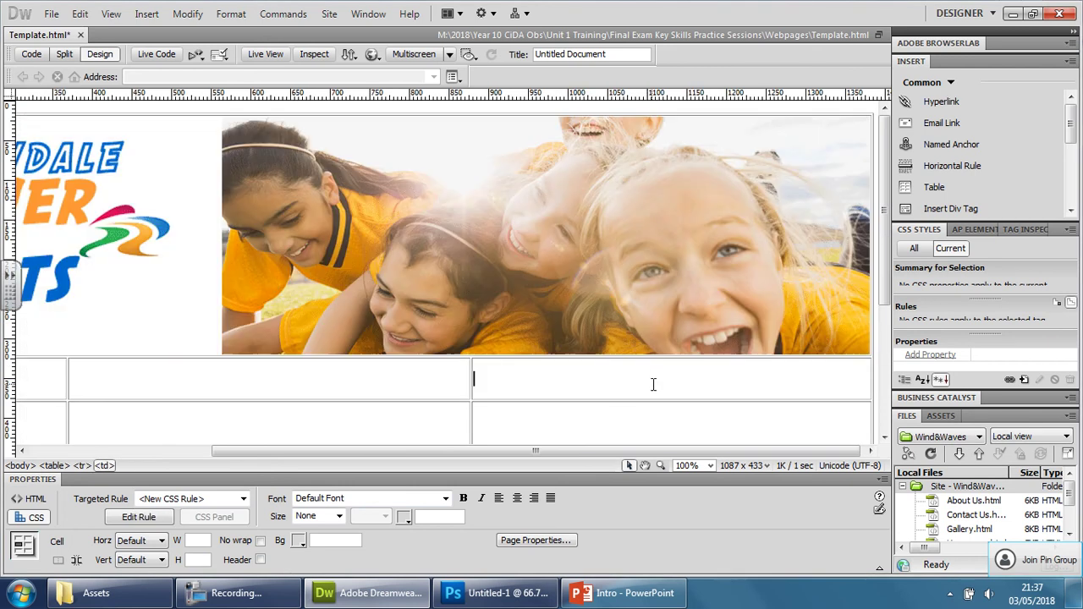
left_click(651, 373)
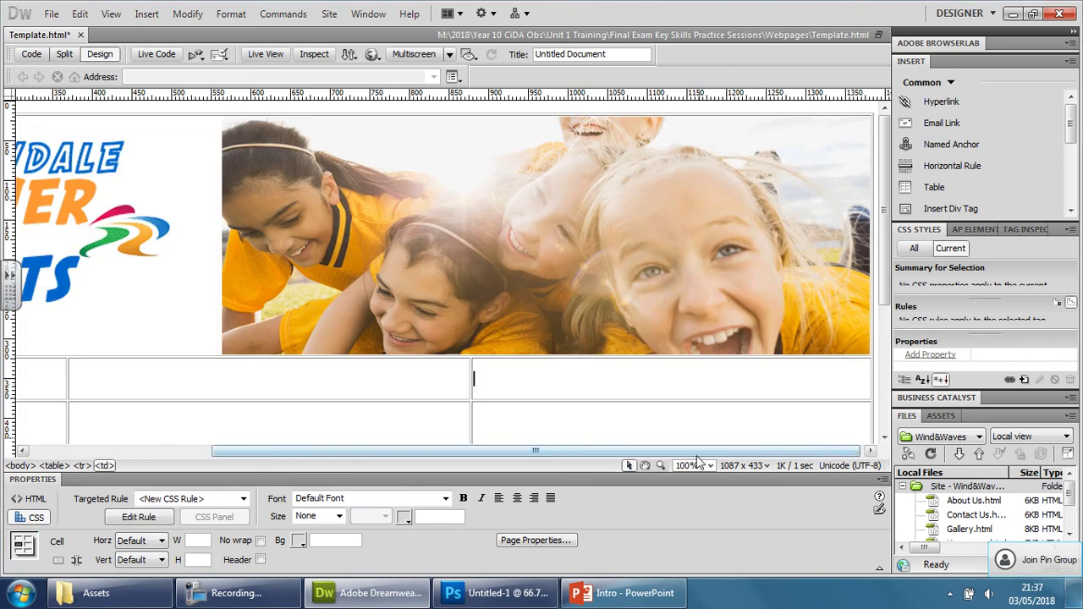
left_click_drag(626, 450, 254, 448)
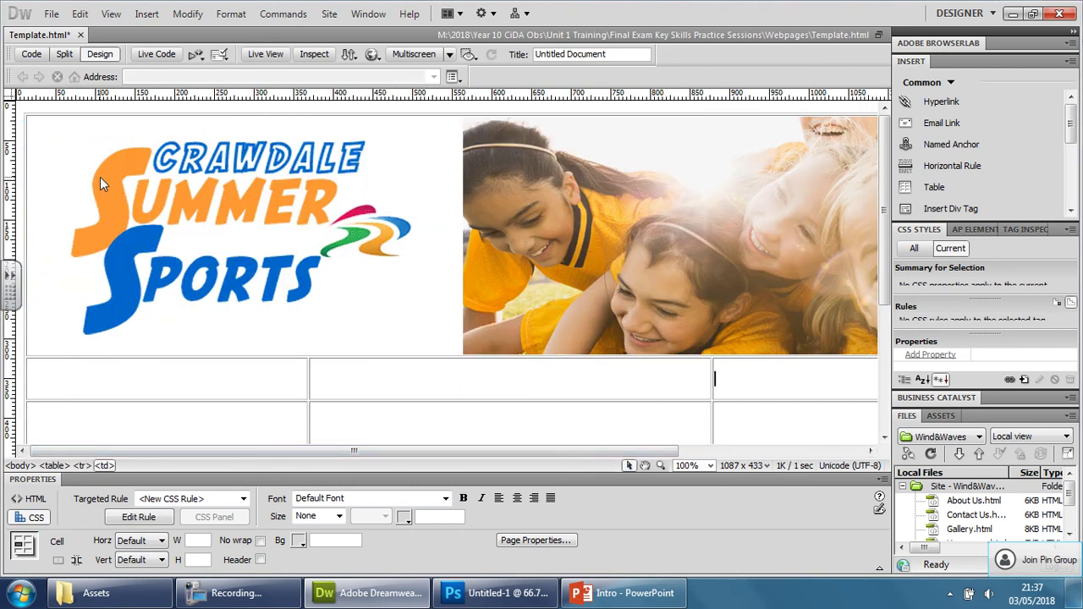
key("ctrl+s")
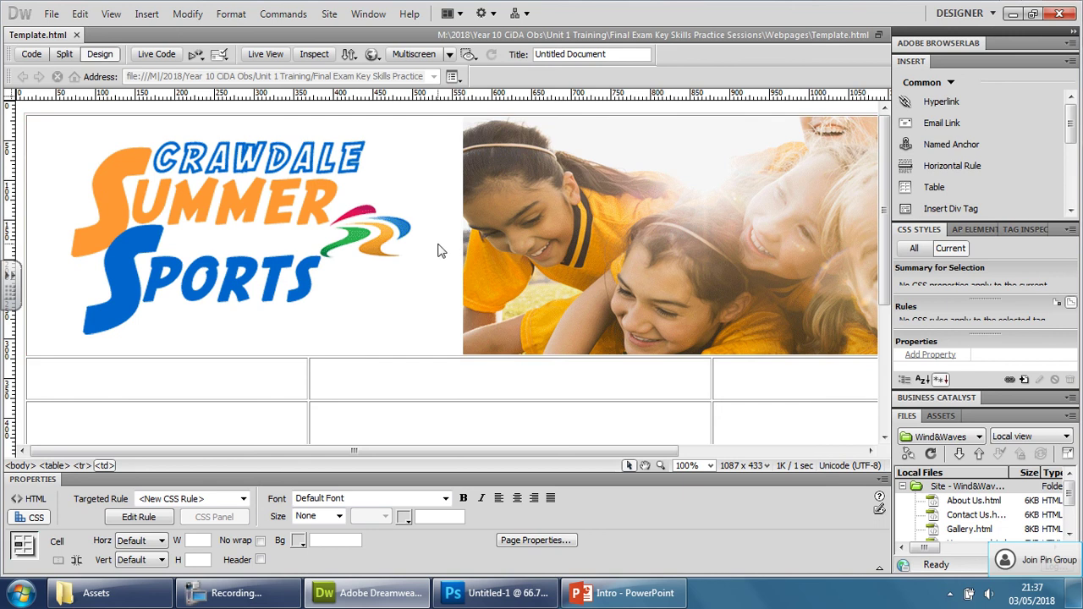
left_click(373, 54)
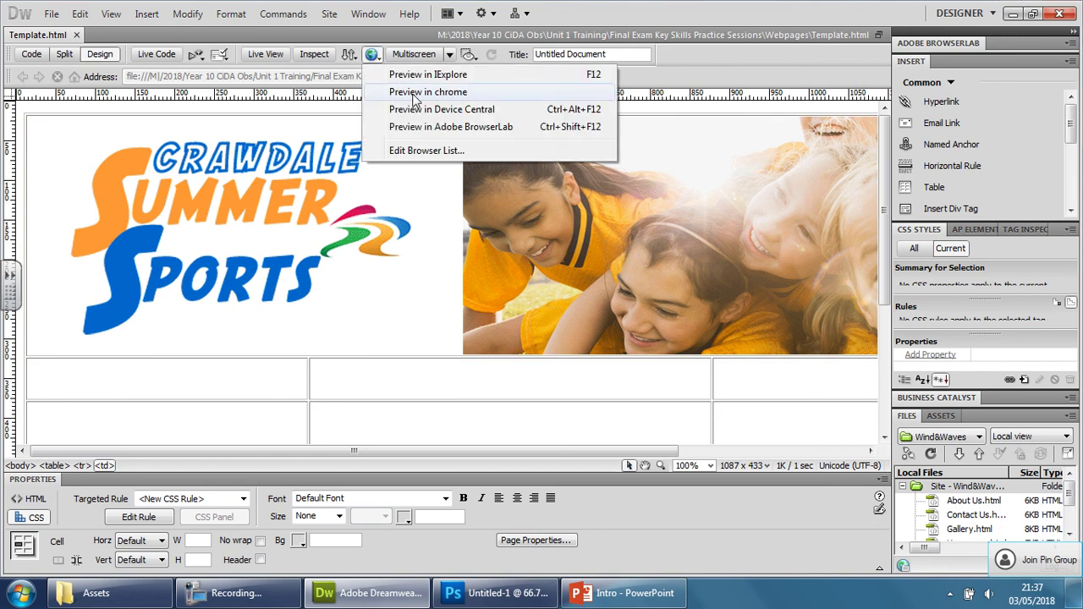
left_click(428, 92)
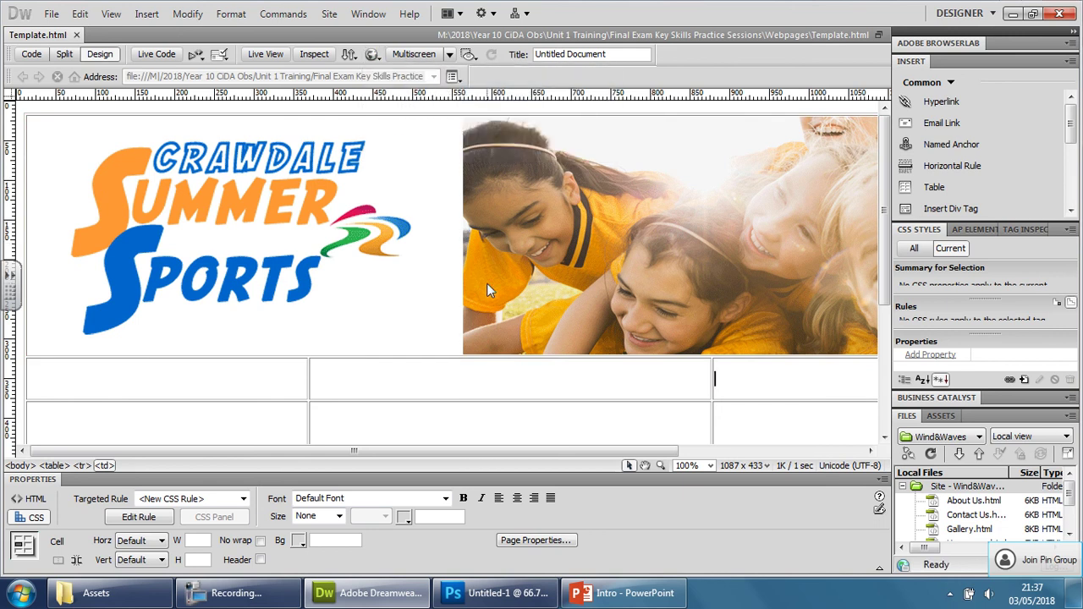